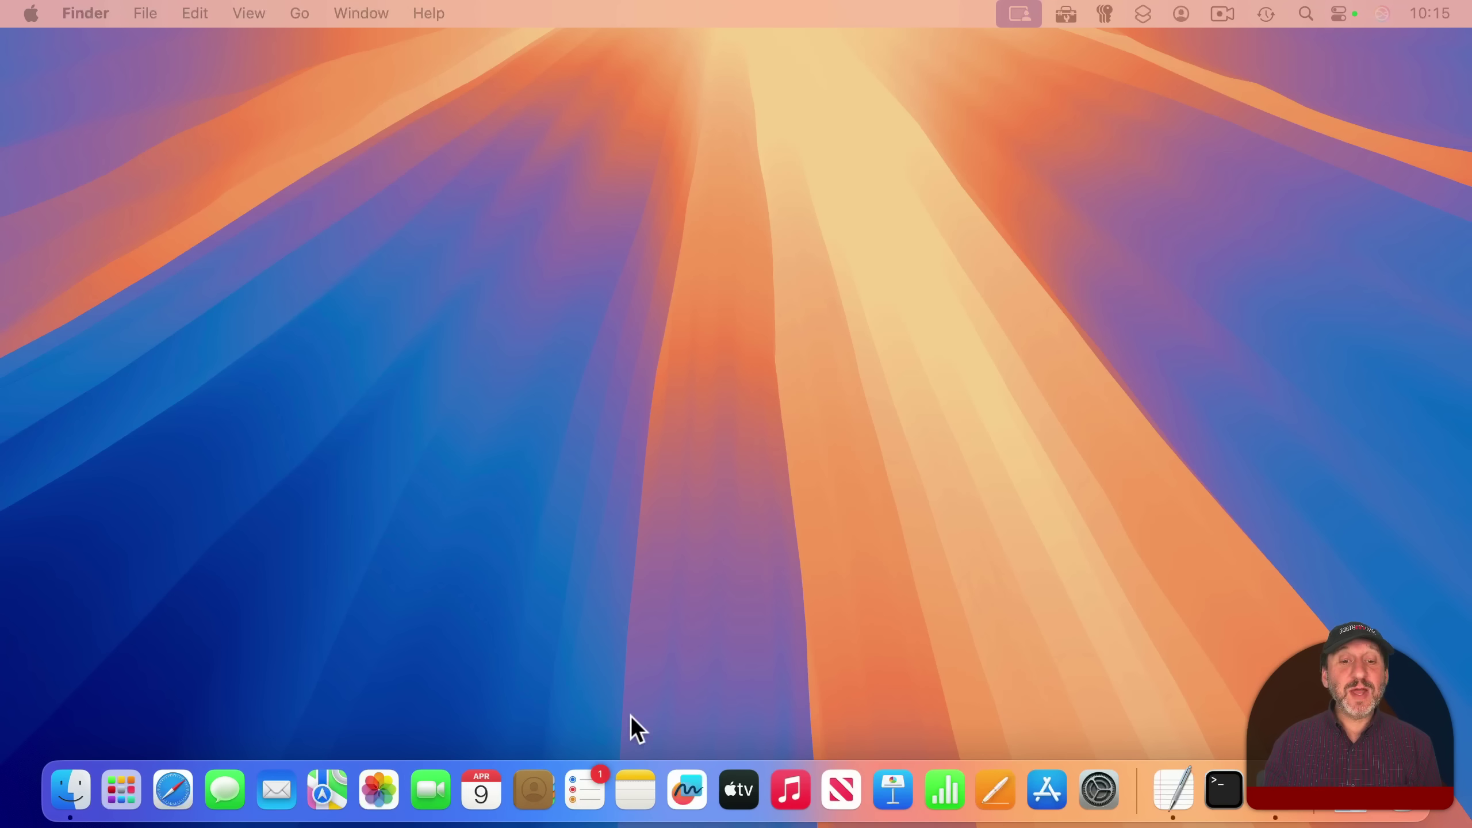
Open a Finder window on Documents with Examples expanded, listing Chores.xlsx and city.mp4
{"action": "left_click", "coordinate": [637, 776]}
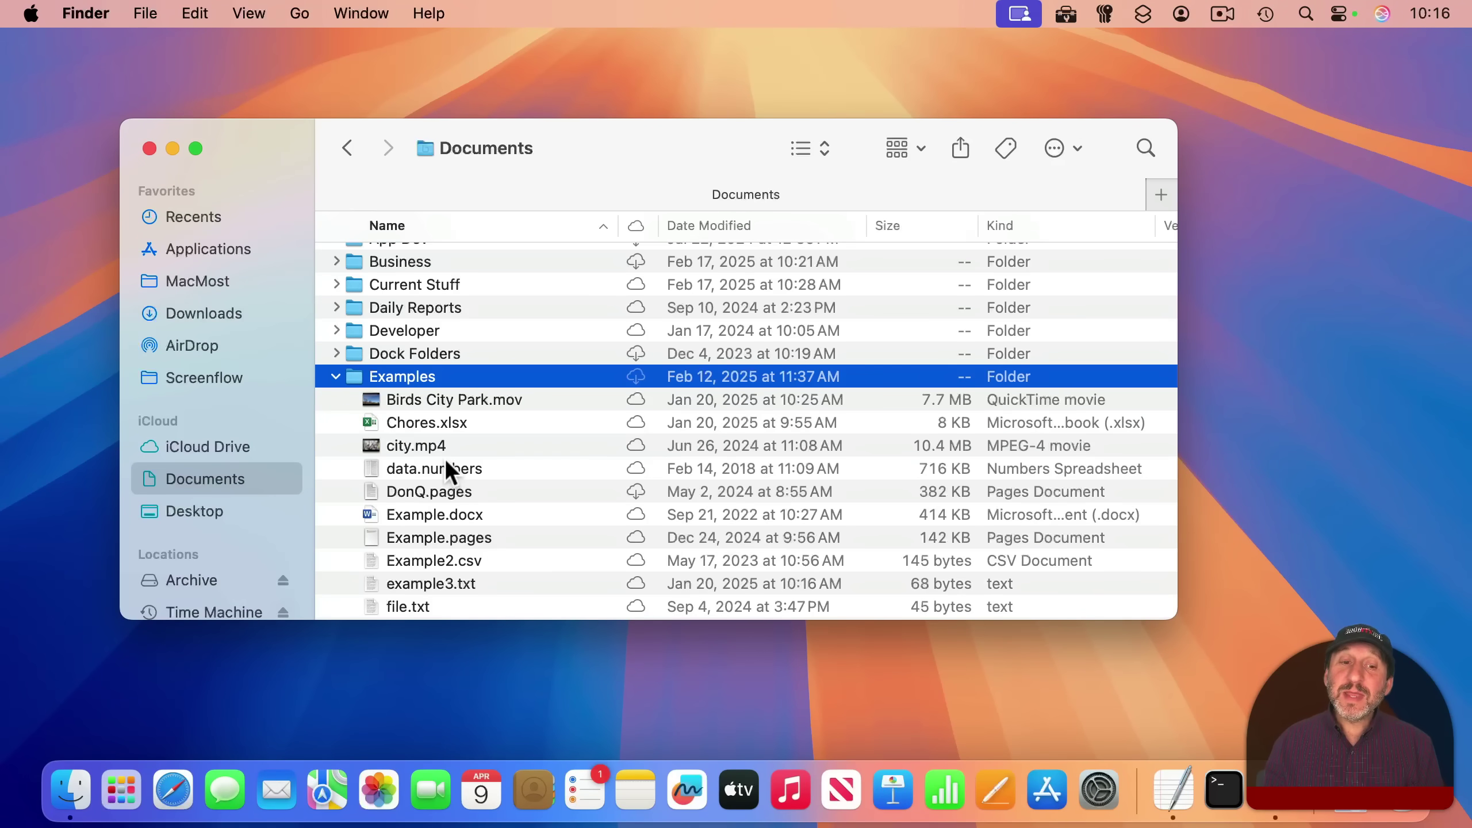
Open Example2.csv from the Examples folder in Numbers using the Numbers icon in the Dock
{"action": "left_click", "coordinate": [455, 565]}
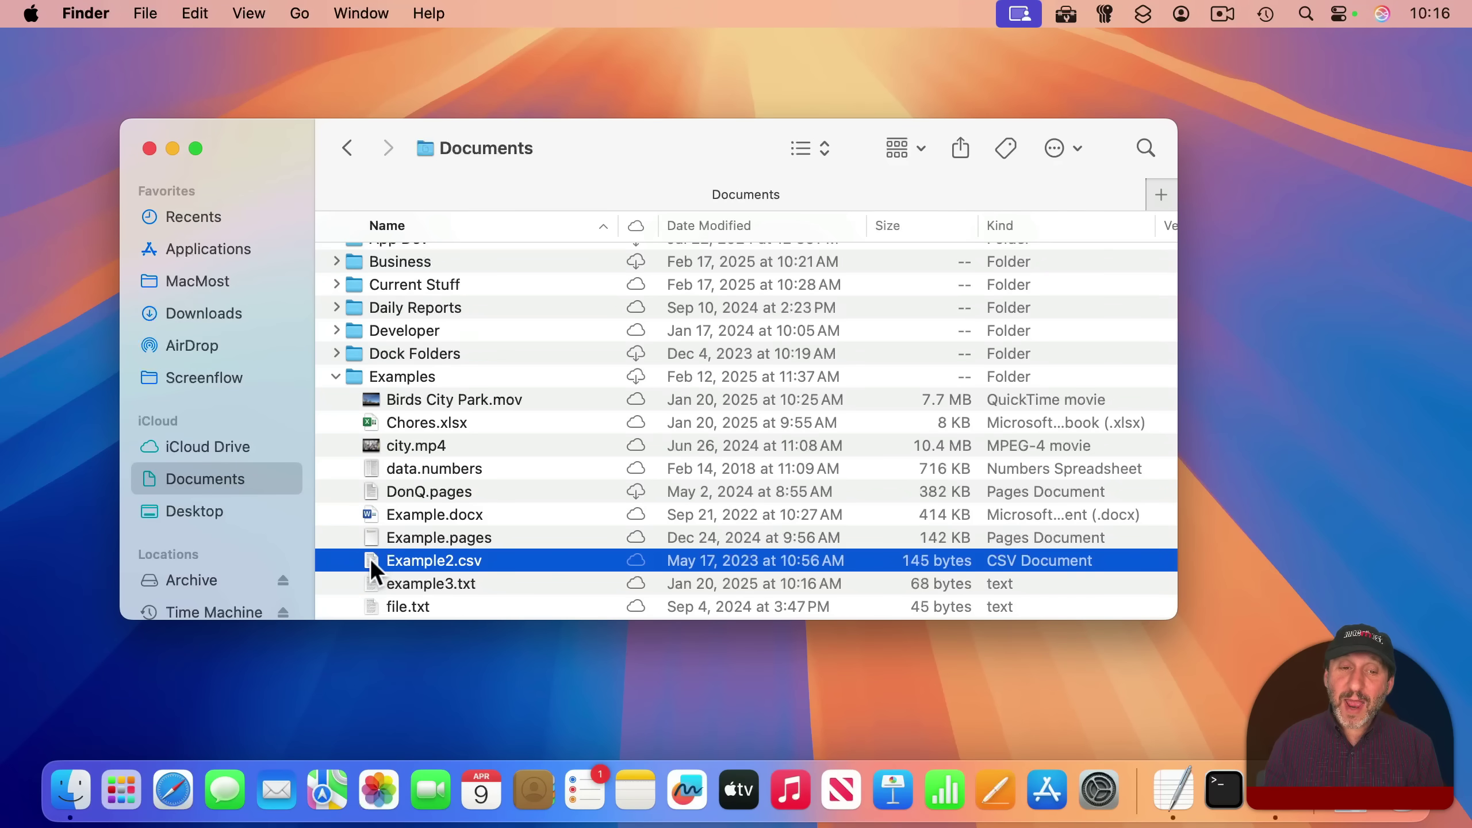
{"action": "left_click_drag", "start_coordinate": [374, 571], "coordinate": [947, 790]}
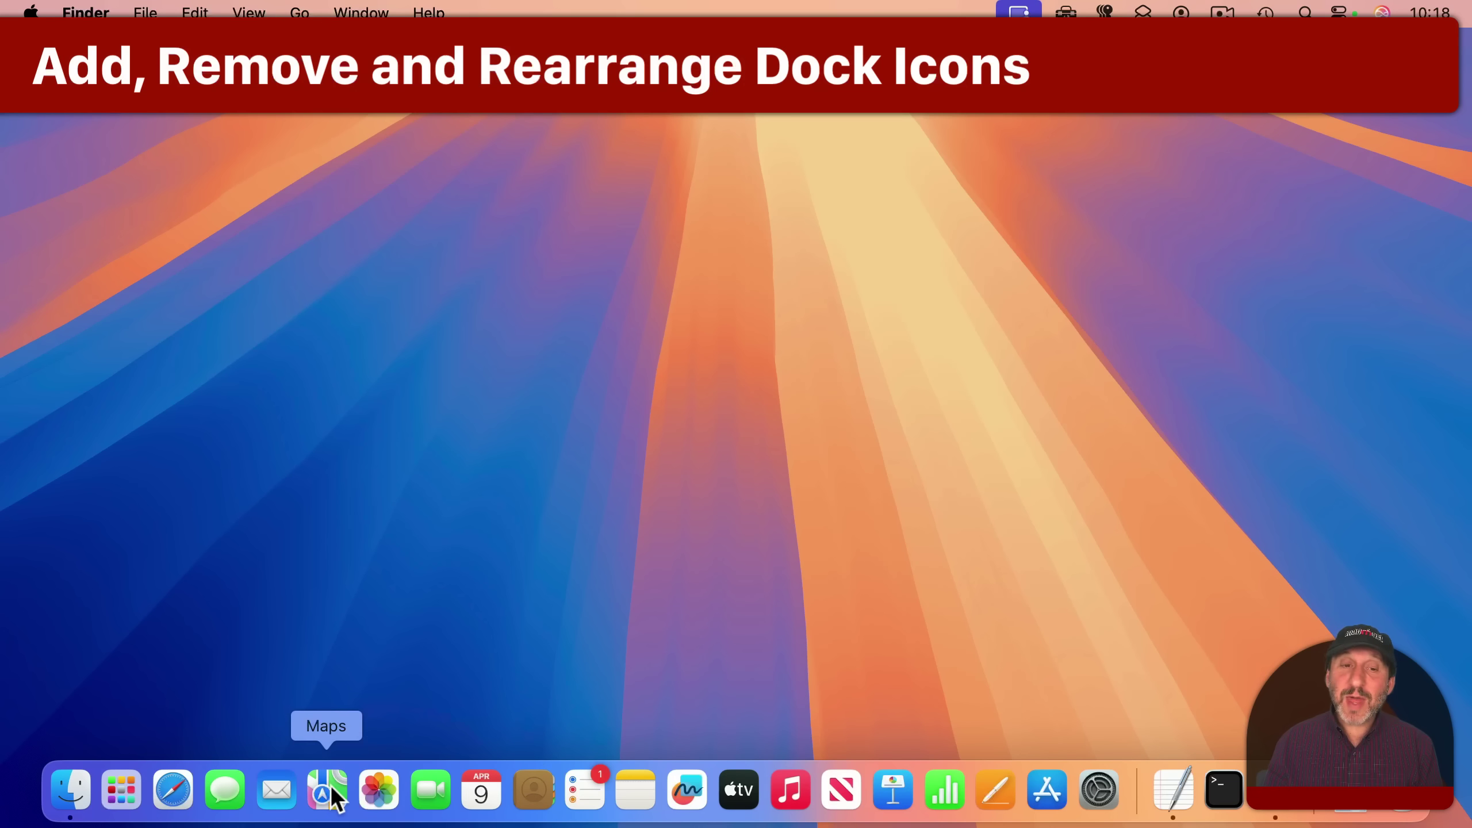
Shift the Maps icon along the Dock, then remove Maps from the Dock completely
{"action": "mouse_move", "coordinate": [323, 790]}
{"action": "left_mouse_down"}
{"action": "mouse_move", "coordinate": [854, 787]}
{"action": "mouse_move", "coordinate": [220, 780]}
{"action": "mouse_move", "coordinate": [406, 780]}
{"action": "mouse_move", "coordinate": [332, 777]}
{"action": "left_mouse_up"}
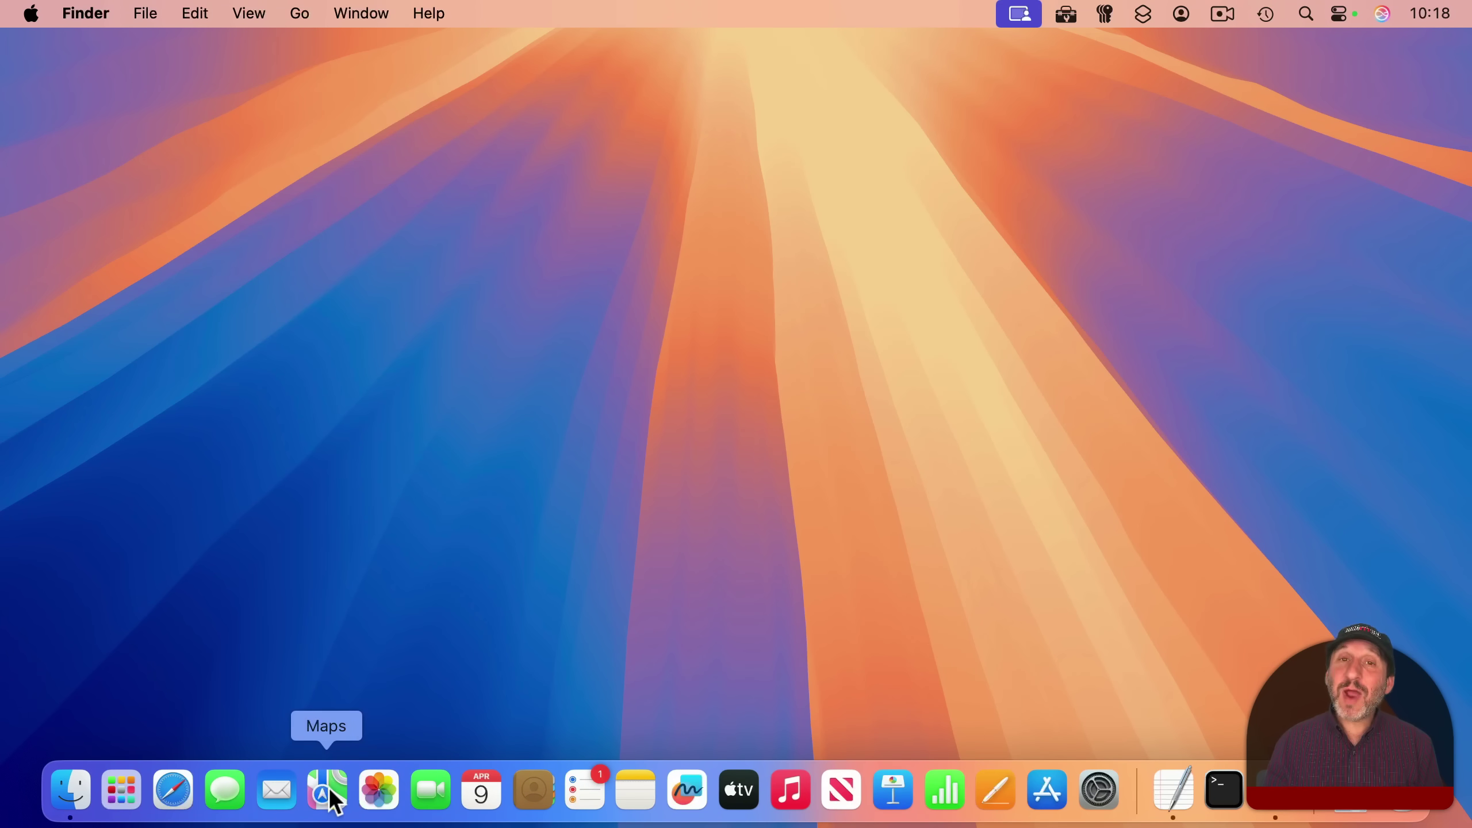
{"action": "left_click_drag", "start_coordinate": [335, 799], "coordinate": [378, 224]}
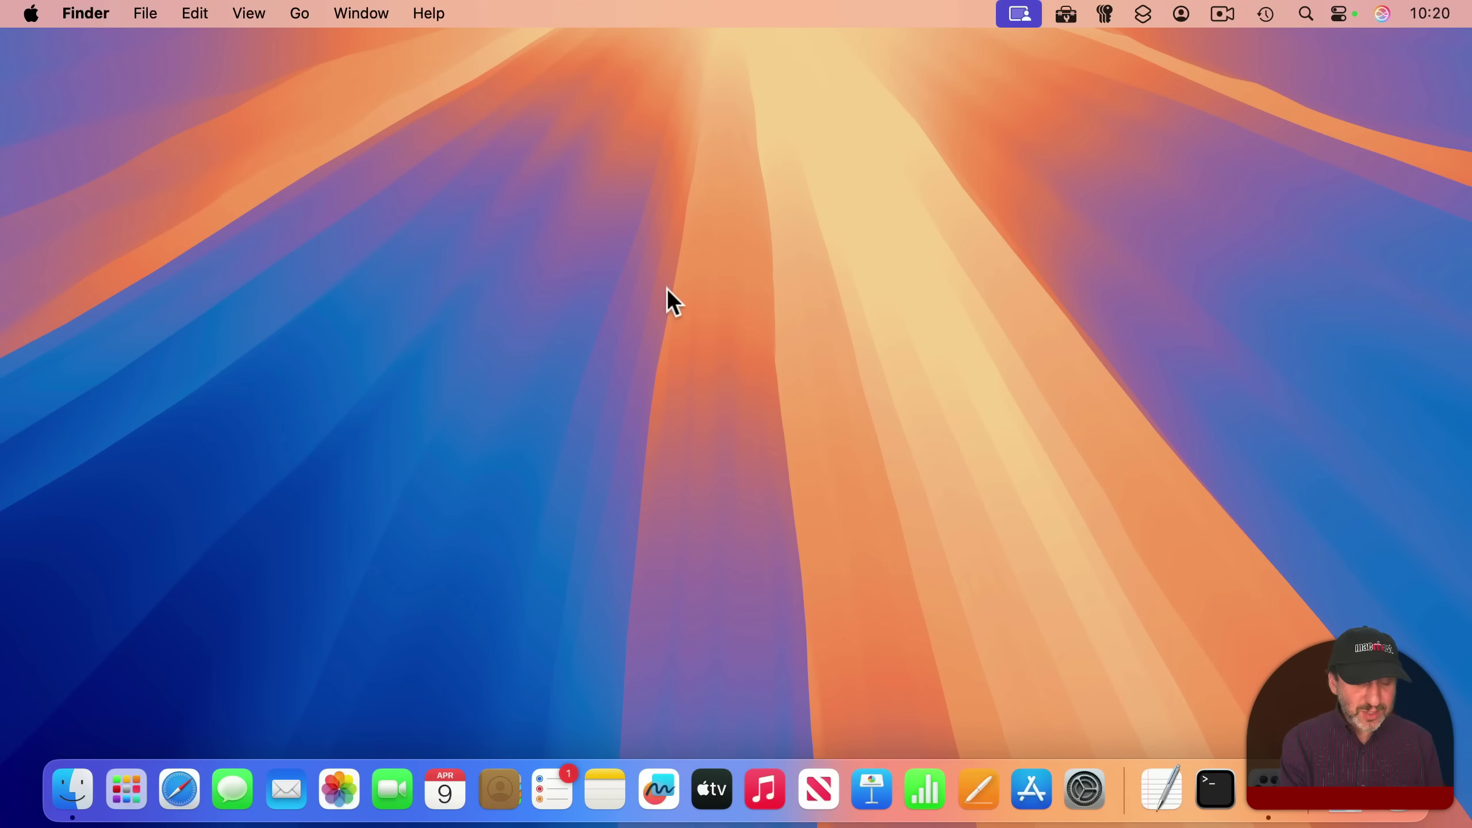
Launch TextEdit through Spotlight search 'text' and place its Dock icon between Notes and Freeform
{"action": "key", "text": "super+space"}
{"action": "type", "text": "text"}
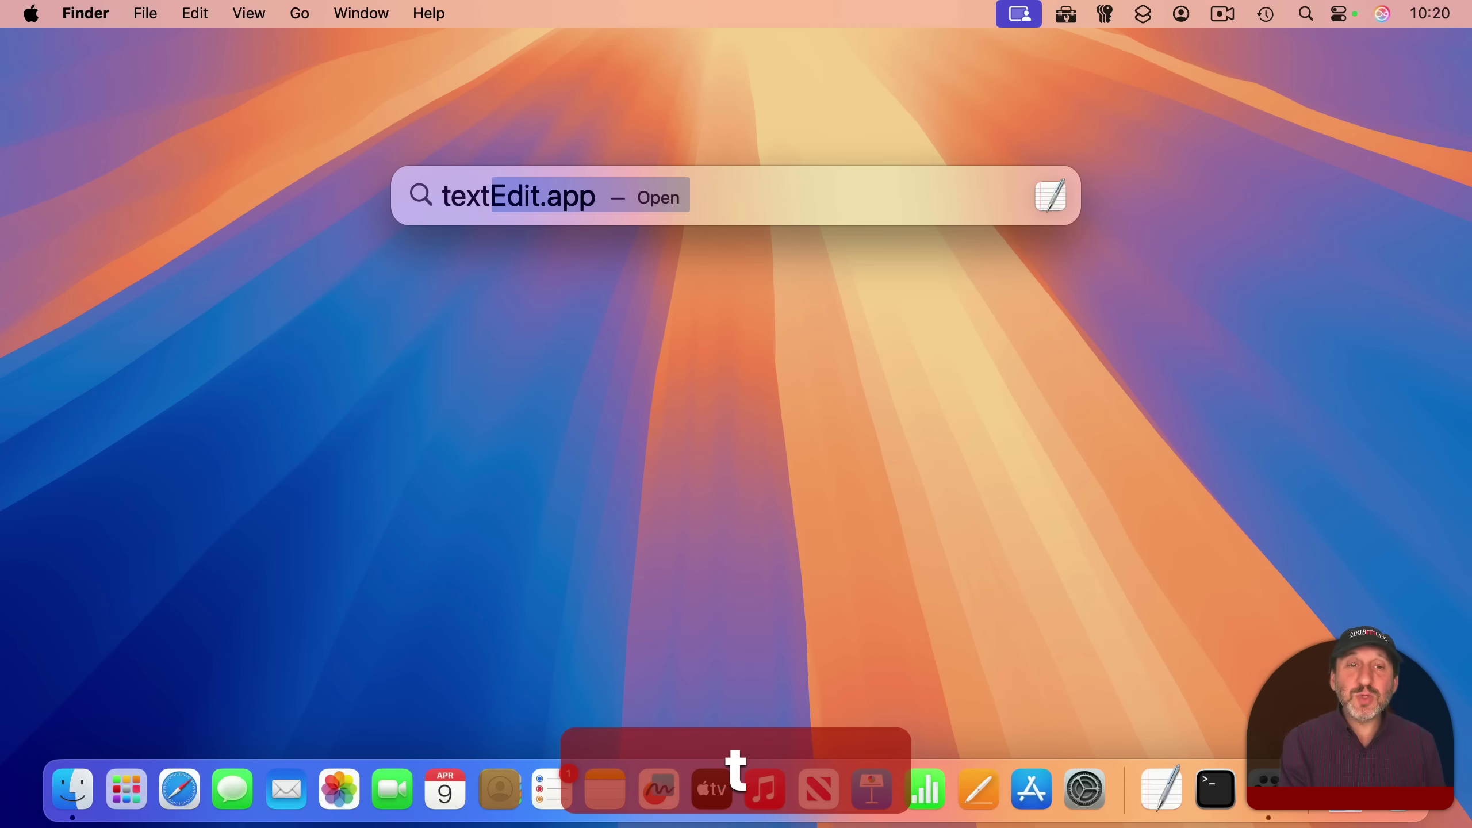
{"action": "key", "text": "Return"}
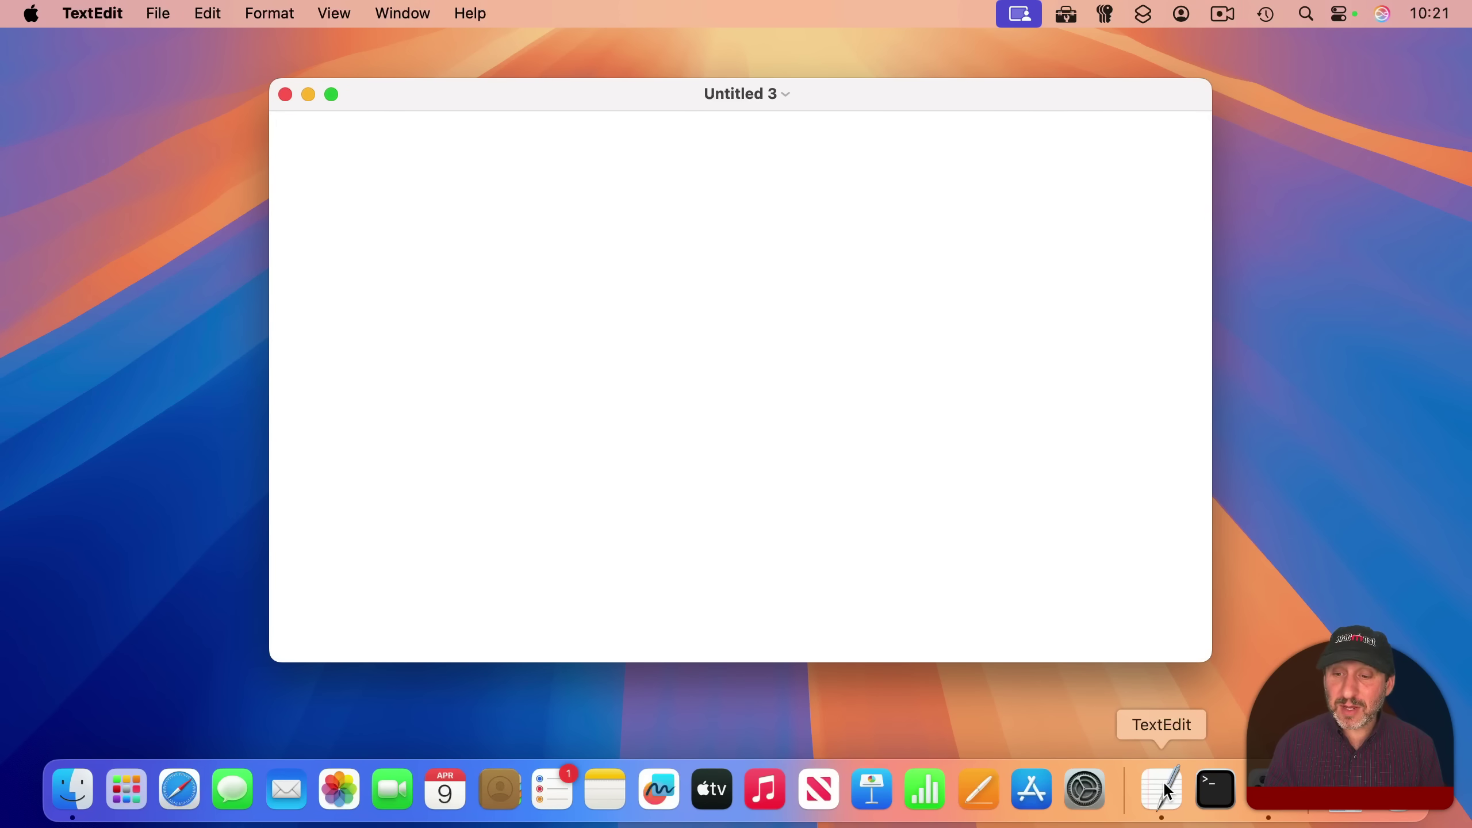
{"action": "mouse_move", "coordinate": [1163, 780]}
{"action": "left_mouse_down"}
{"action": "mouse_move", "coordinate": [704, 787]}
{"action": "mouse_move", "coordinate": [1187, 784]}
{"action": "mouse_move", "coordinate": [1173, 788]}
{"action": "left_mouse_up"}
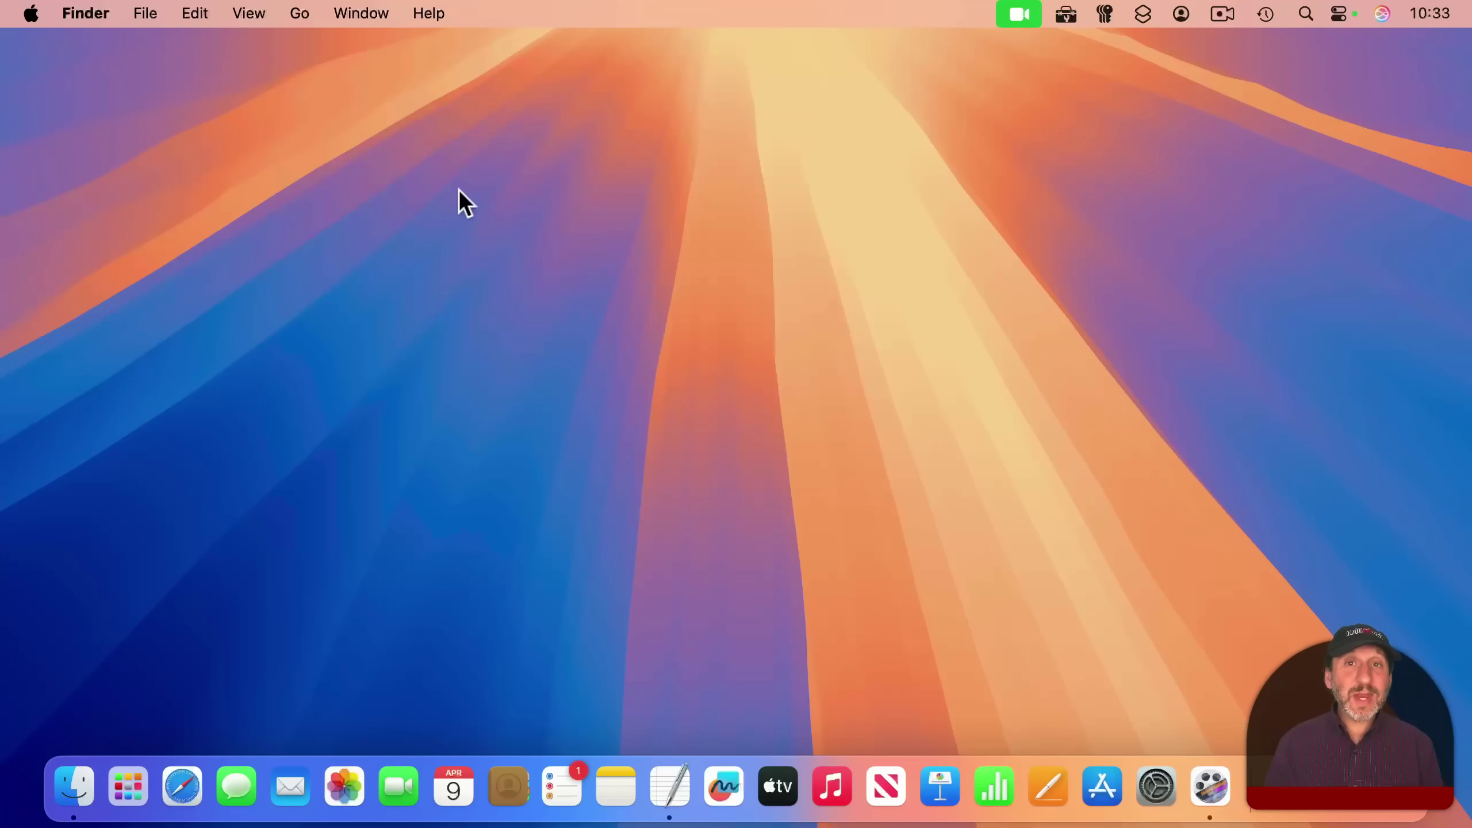
{"action": "left_click", "coordinate": [302, 6]}
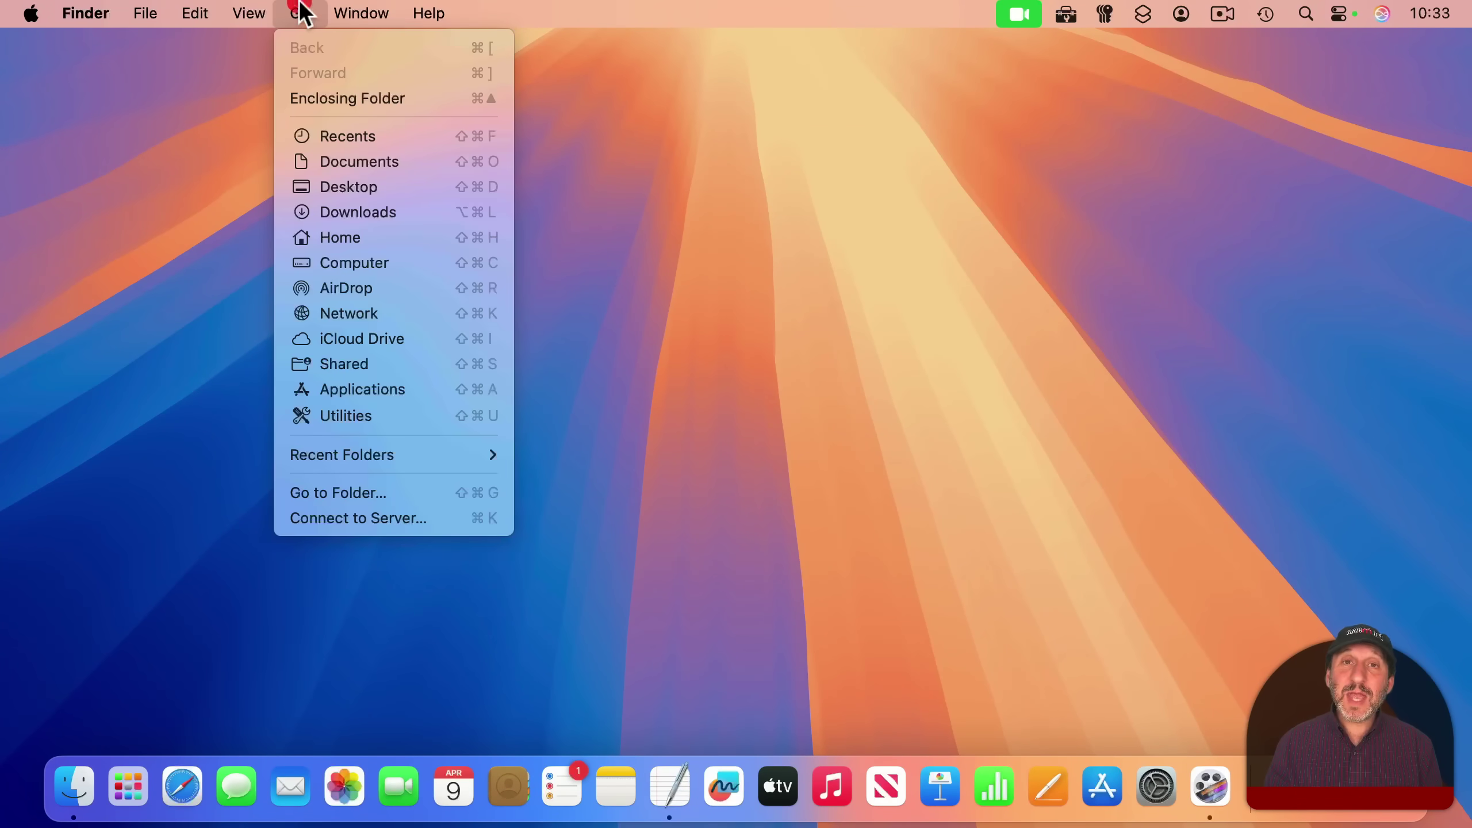
{"action": "left_click", "coordinate": [336, 390]}
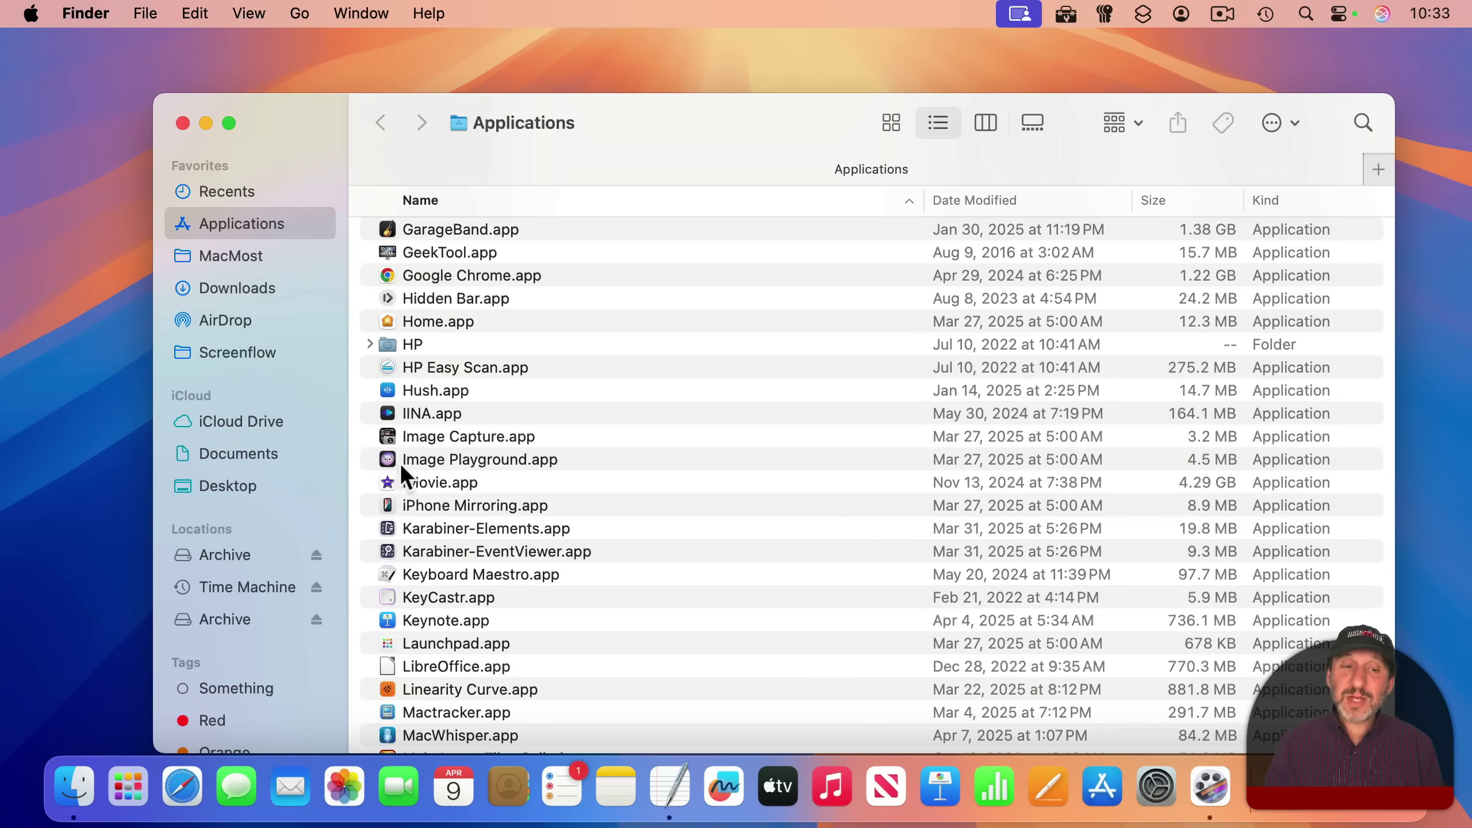
{"action": "left_click_drag", "start_coordinate": [400, 463], "coordinate": [596, 798]}
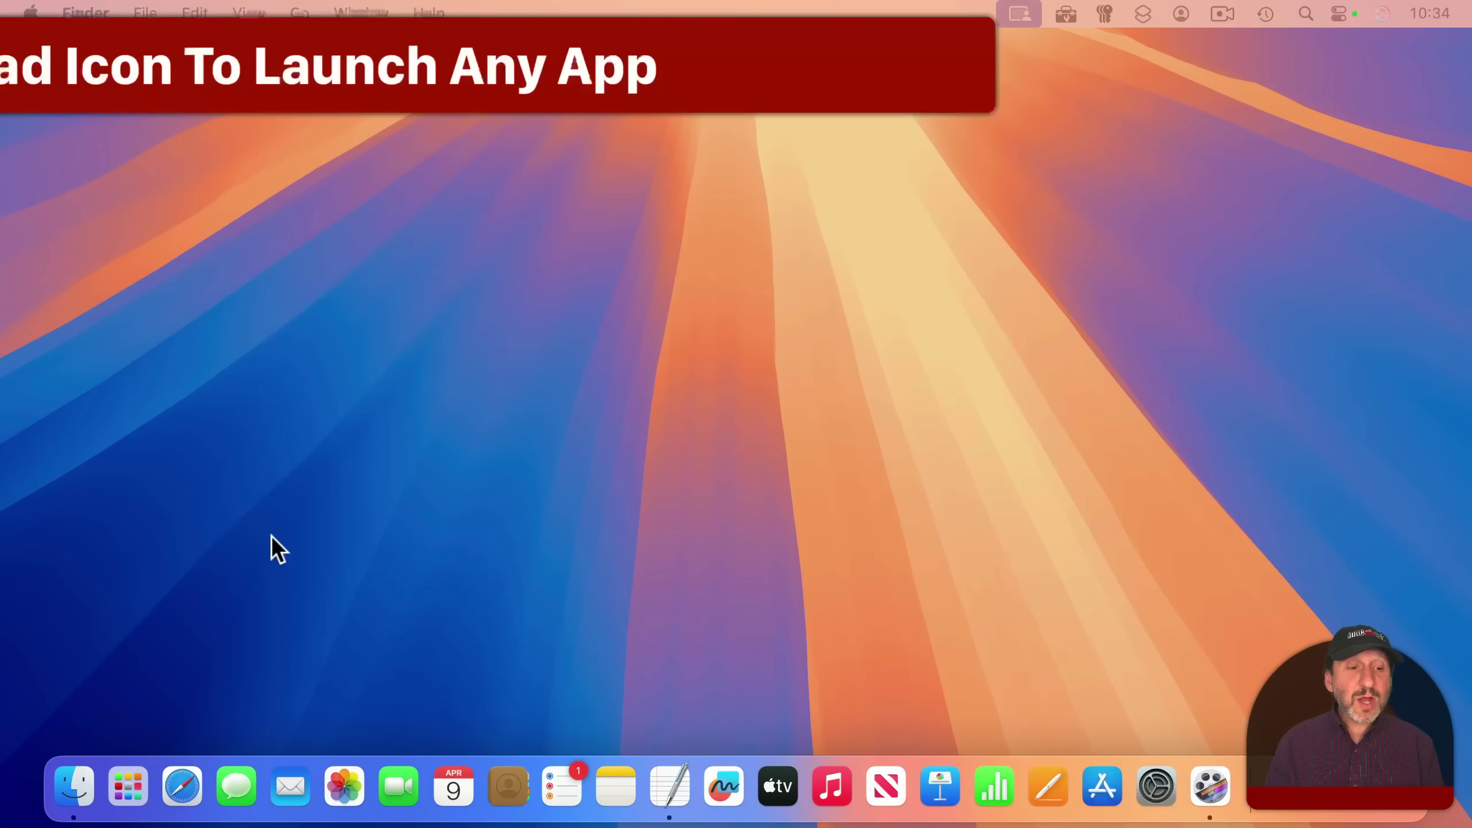
Show Launchpad's full grid of installed apps from the Dock
{"action": "left_click", "coordinate": [133, 780]}
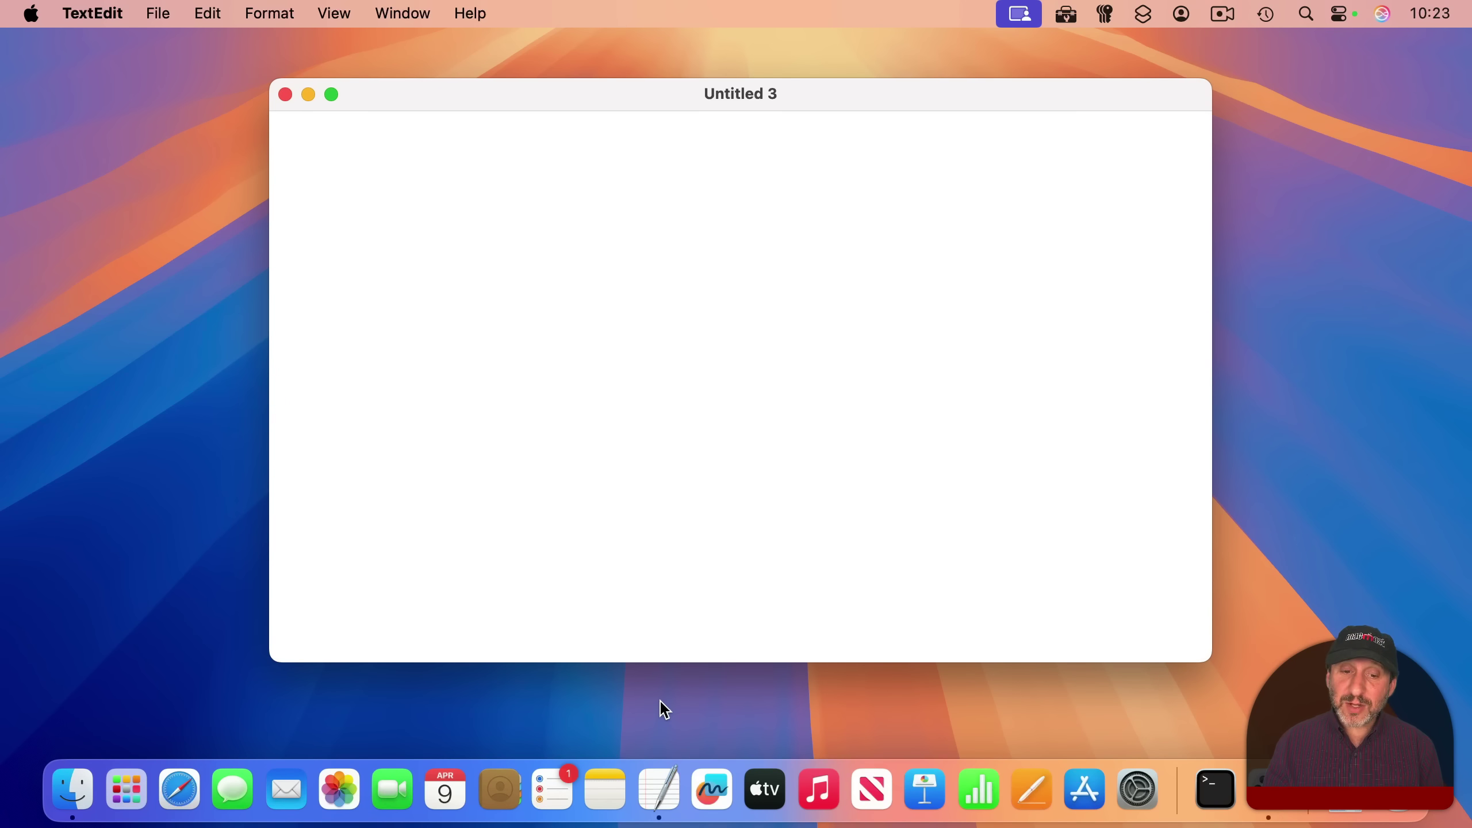
Check the Notes Dock options menu a few times, then show TextEdit's Dock menu of recent files and windows
{"action": "right_click", "coordinate": [608, 805]}
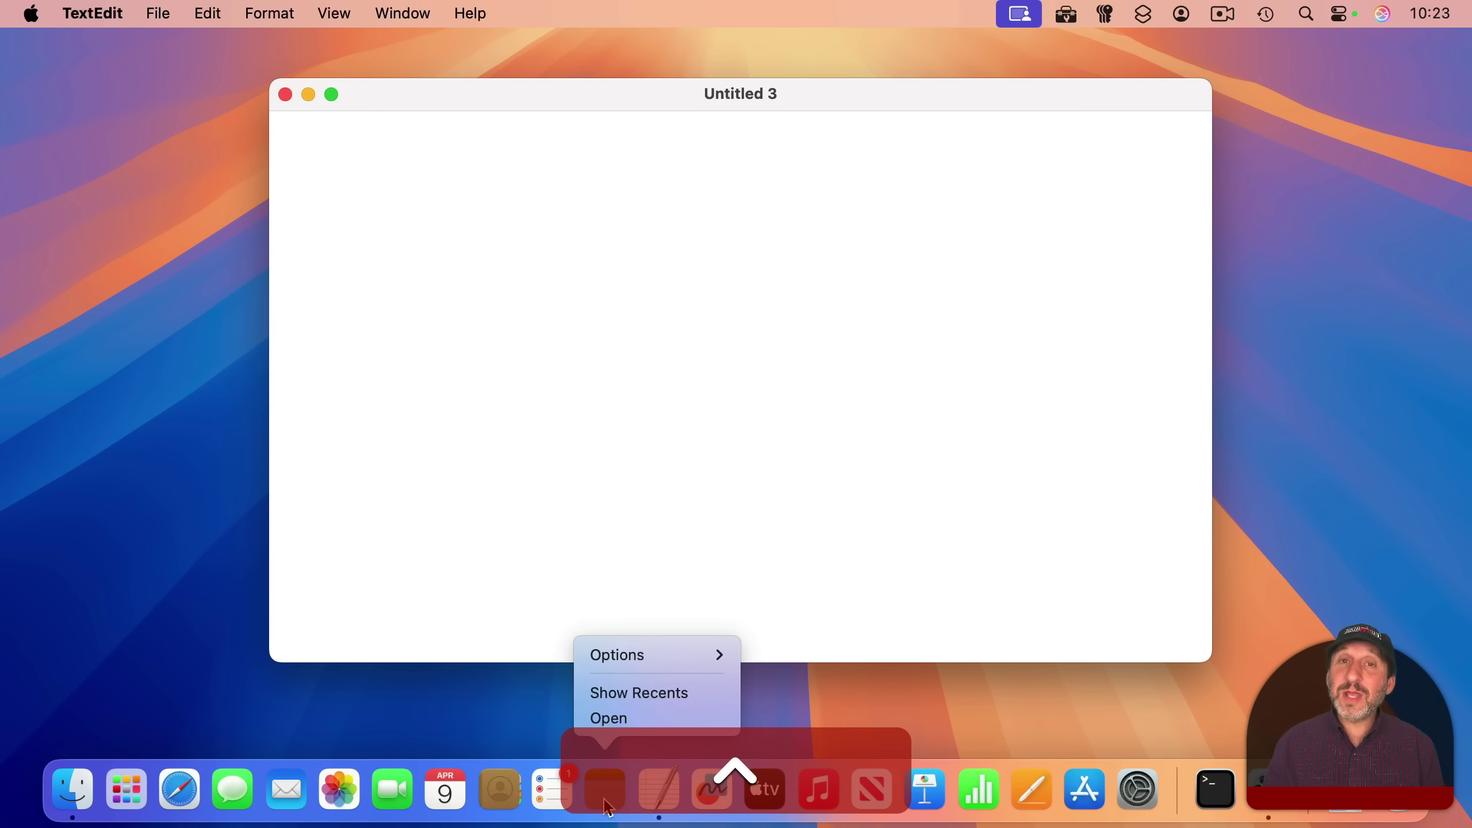
{"action": "key", "text": "Escape"}
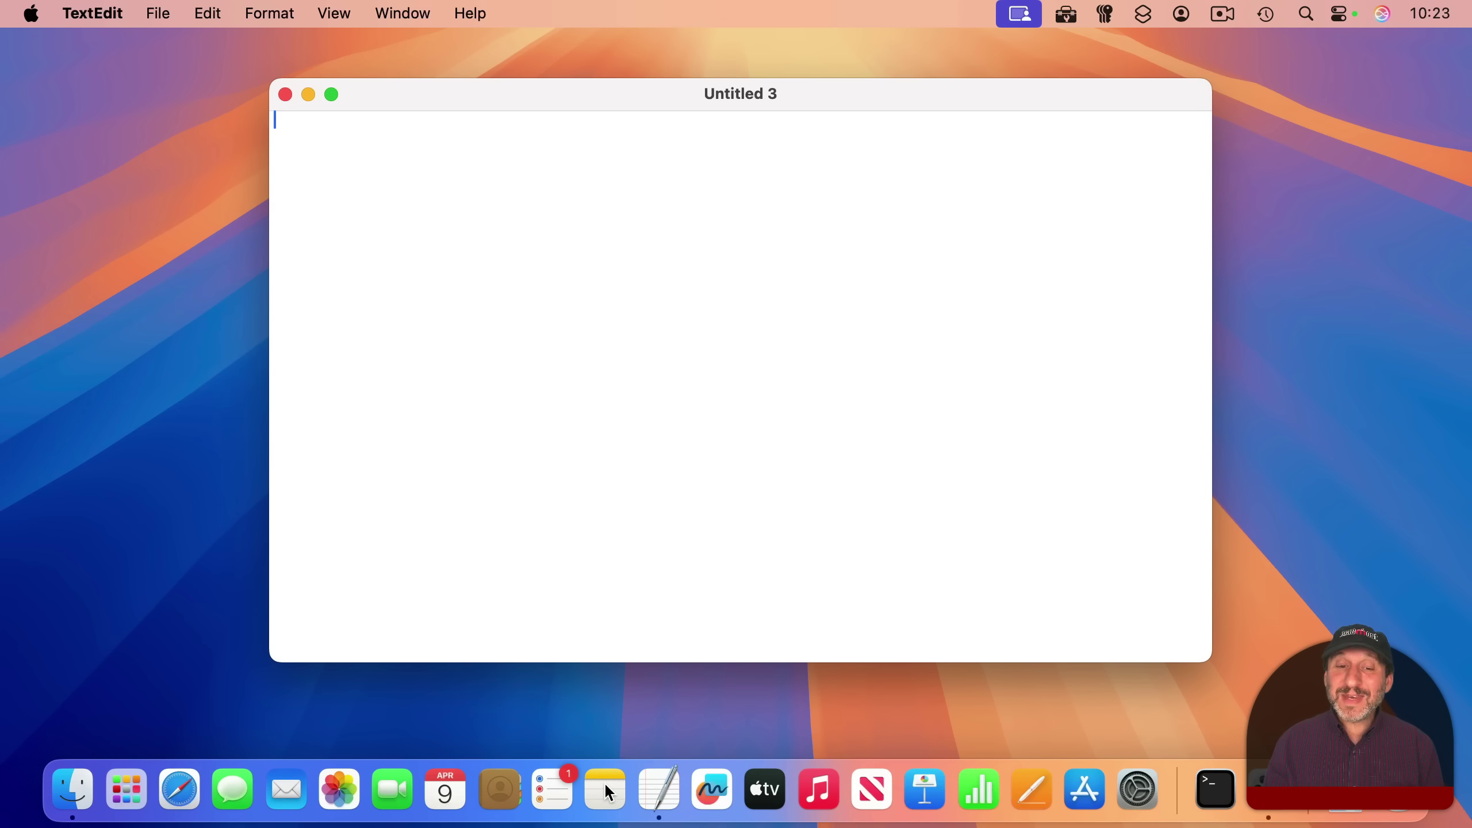
{"action": "right_click", "coordinate": [608, 793]}
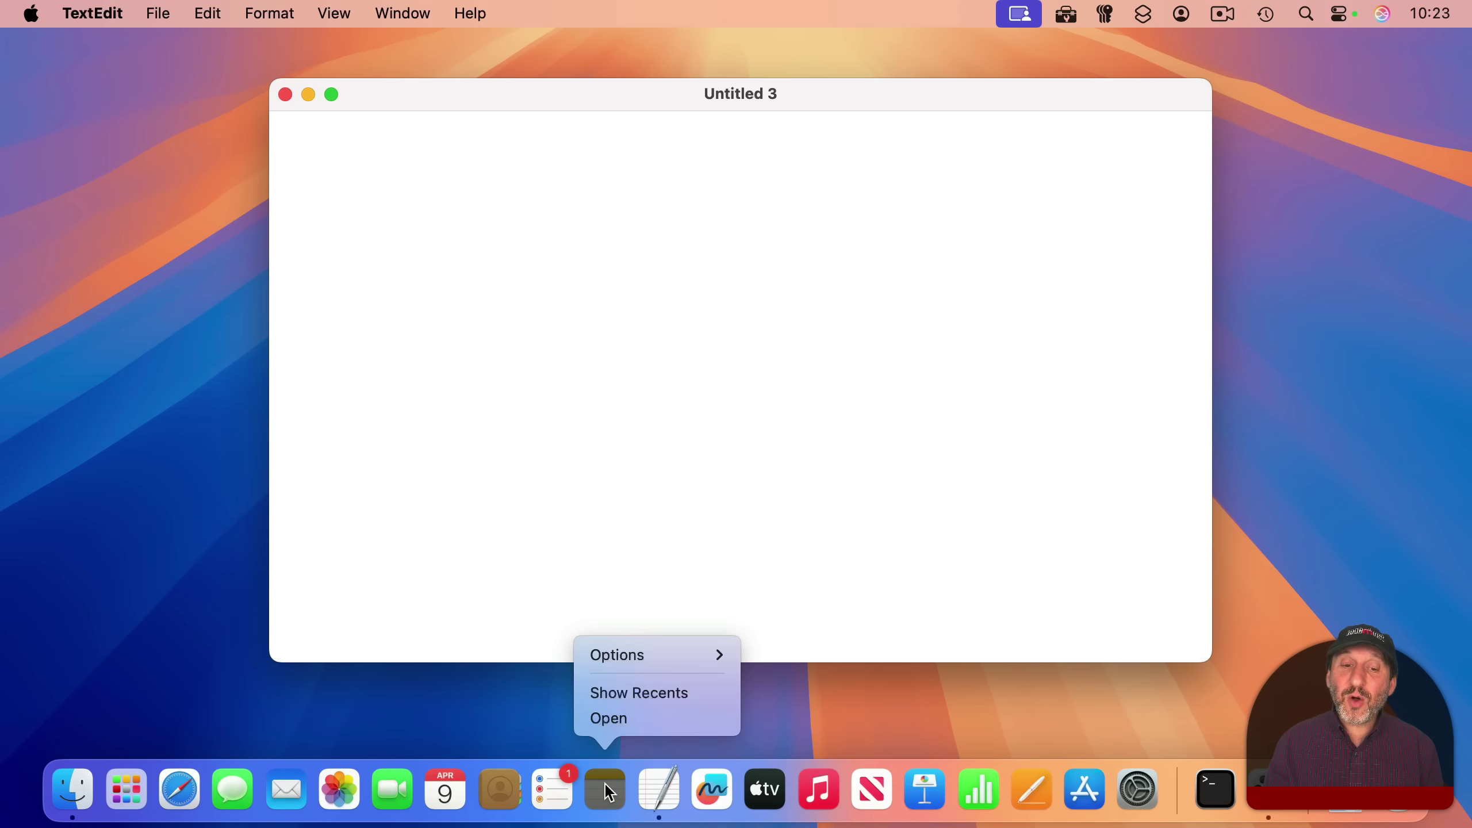
{"action": "key", "text": "Escape"}
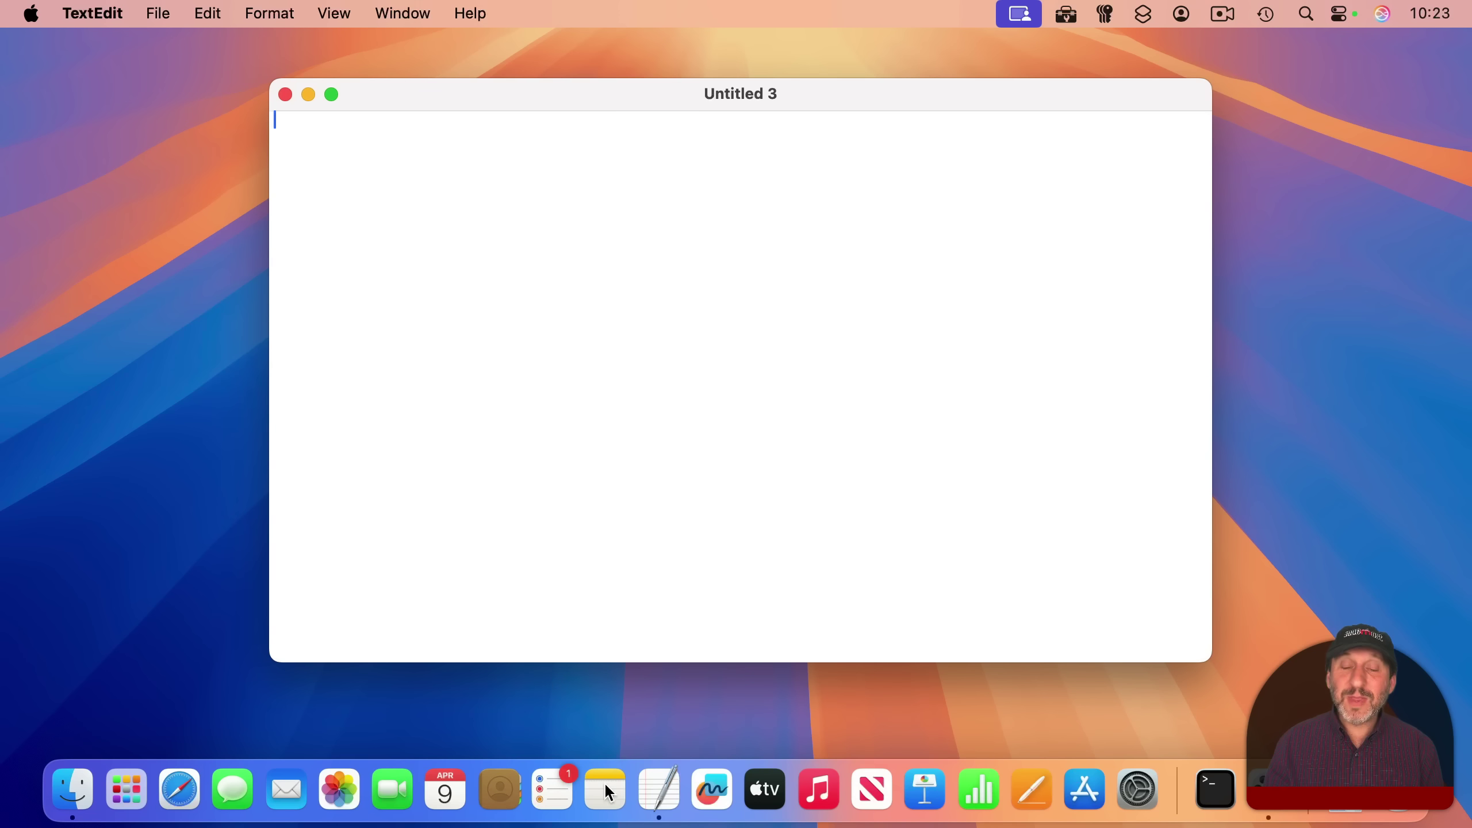
{"action": "right_click", "coordinate": [612, 786]}
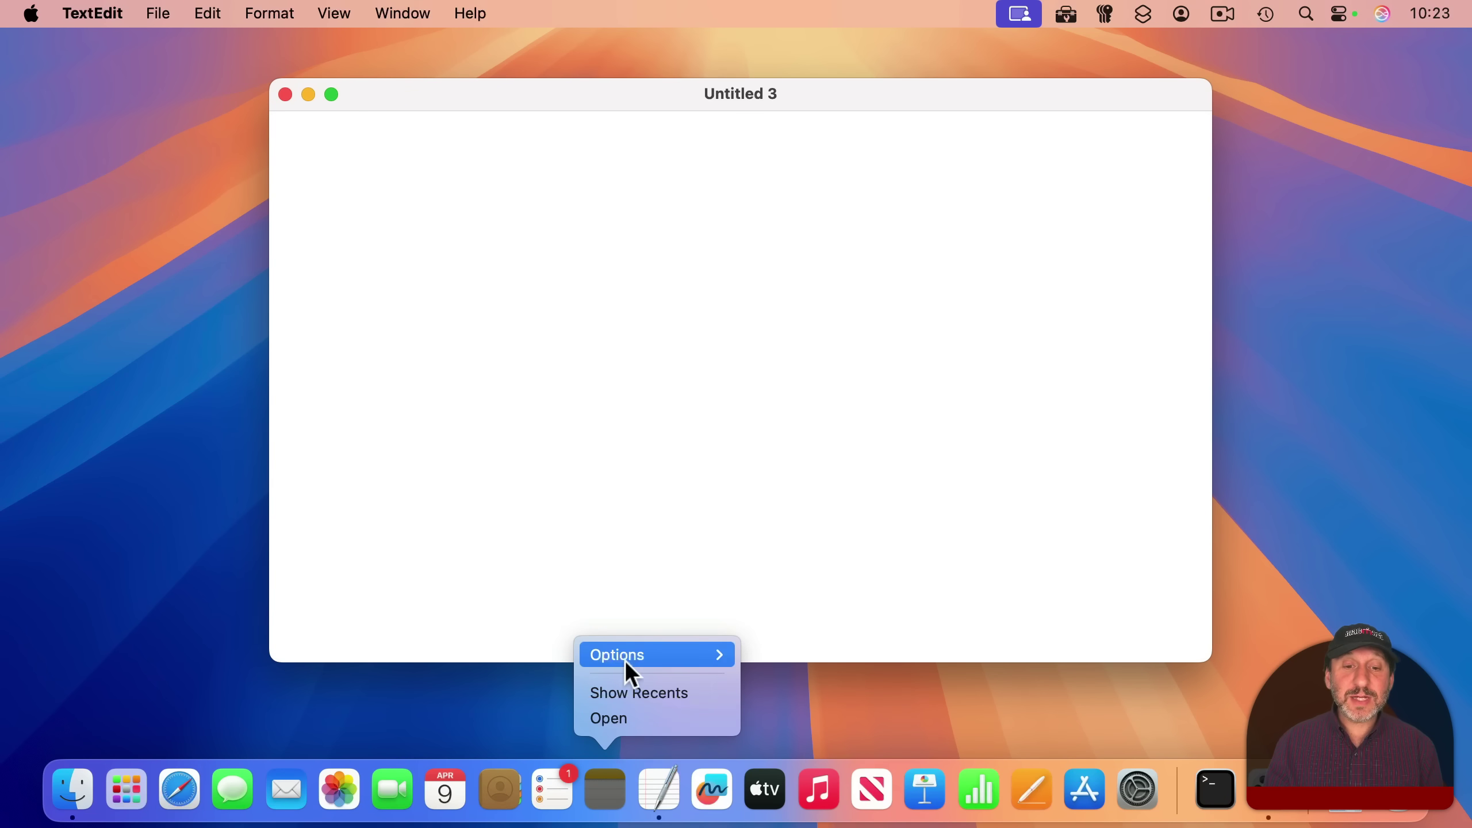
{"action": "mouse_move", "coordinate": [619, 657]}
{"action": "key", "text": "Escape"}
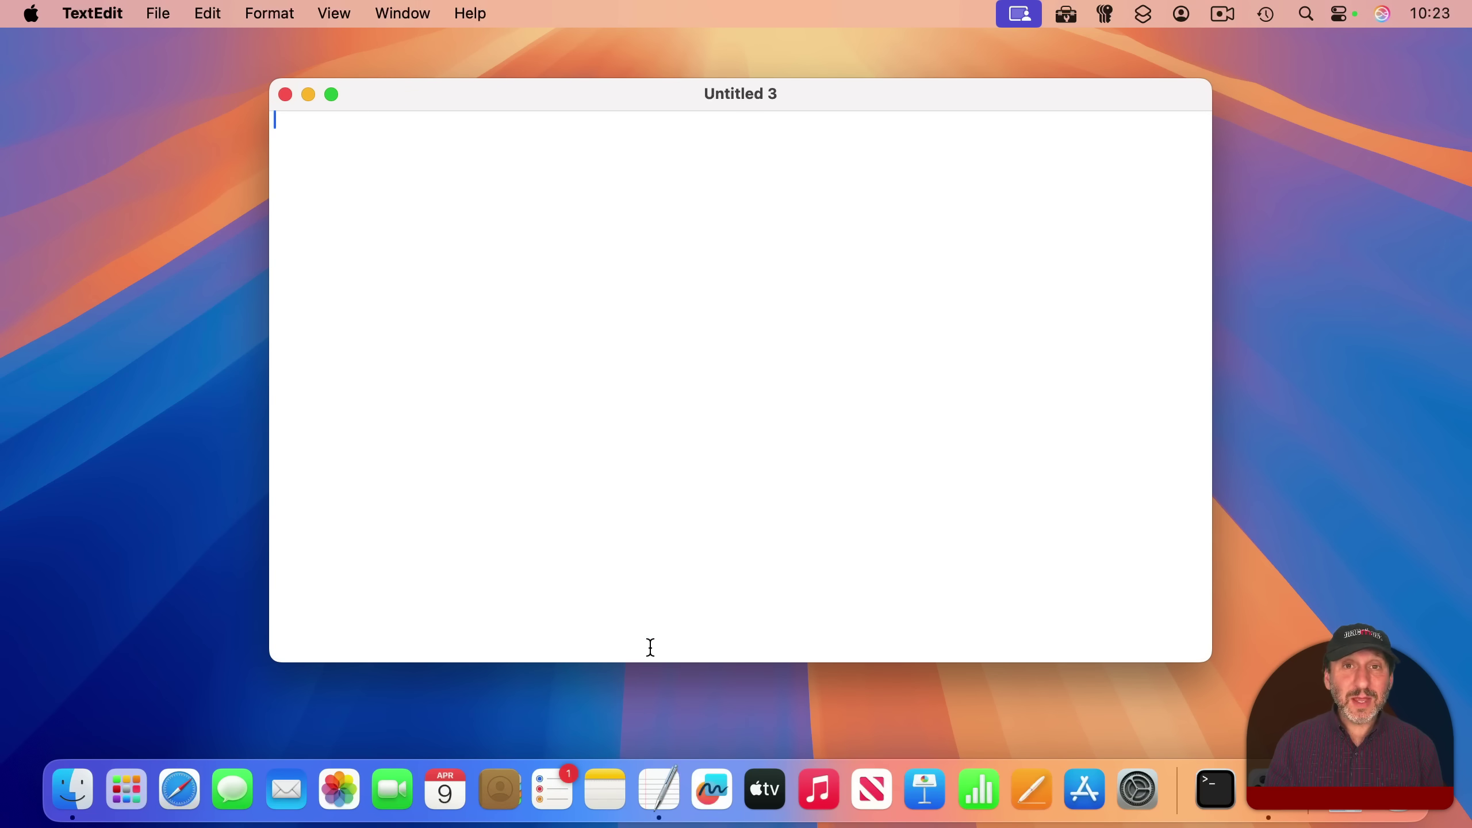
{"action": "right_click", "coordinate": [658, 782]}
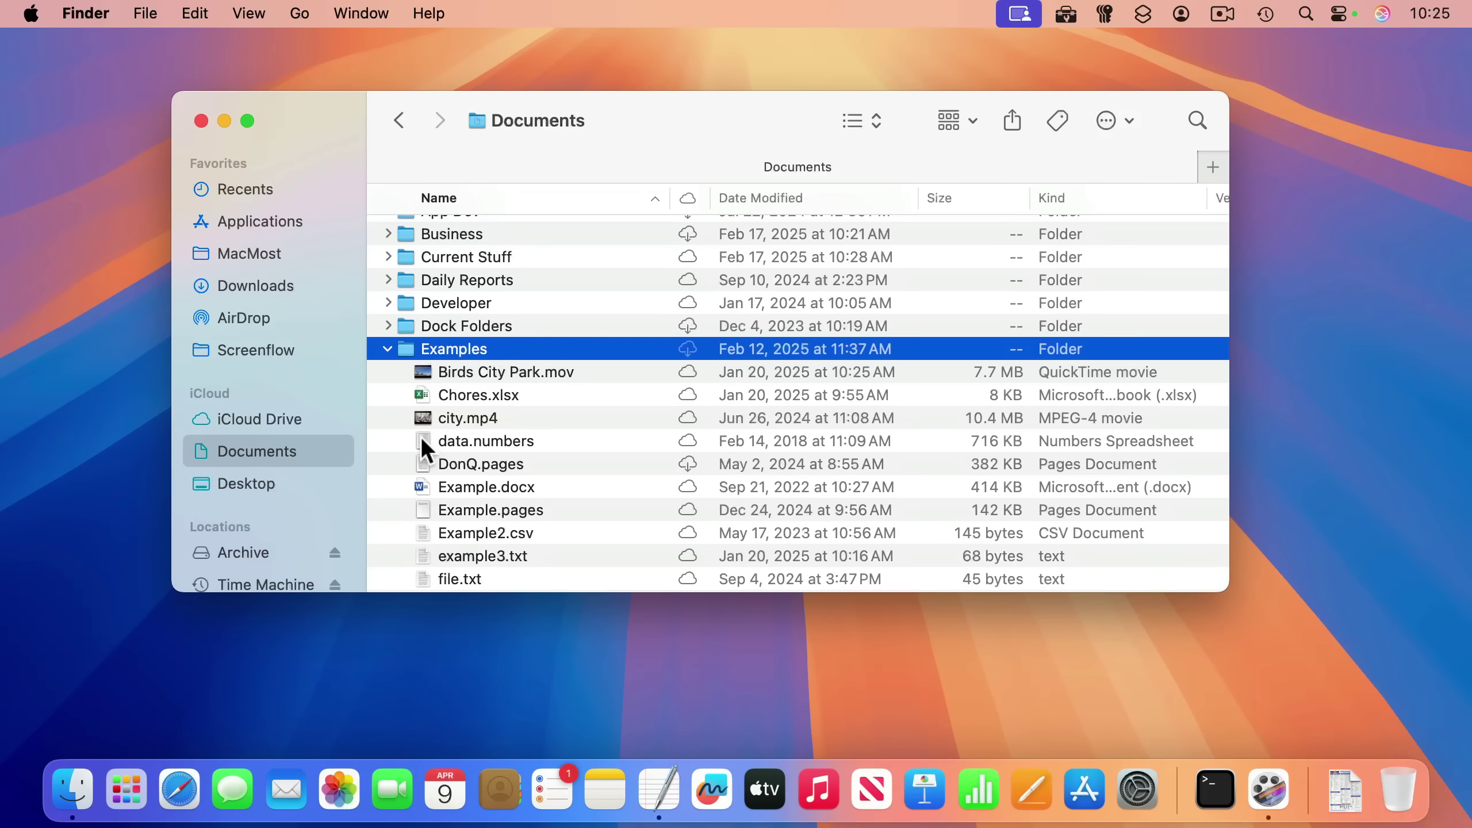
Add the data.numbers file to the Dock, then remove it again
{"action": "left_click_drag", "start_coordinate": [423, 436], "coordinate": [1359, 803]}
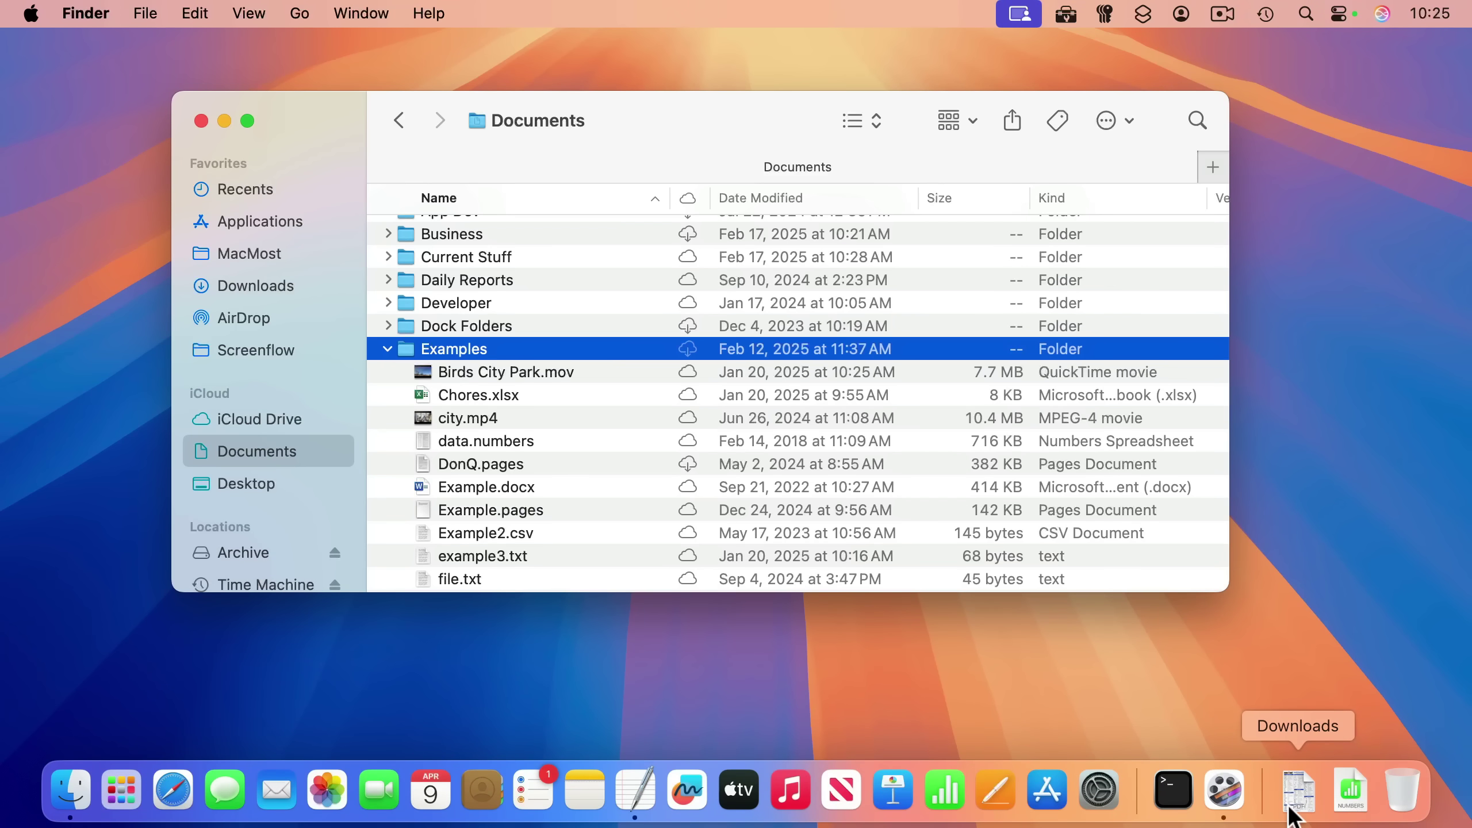
{"action": "left_click", "coordinate": [1351, 800]}
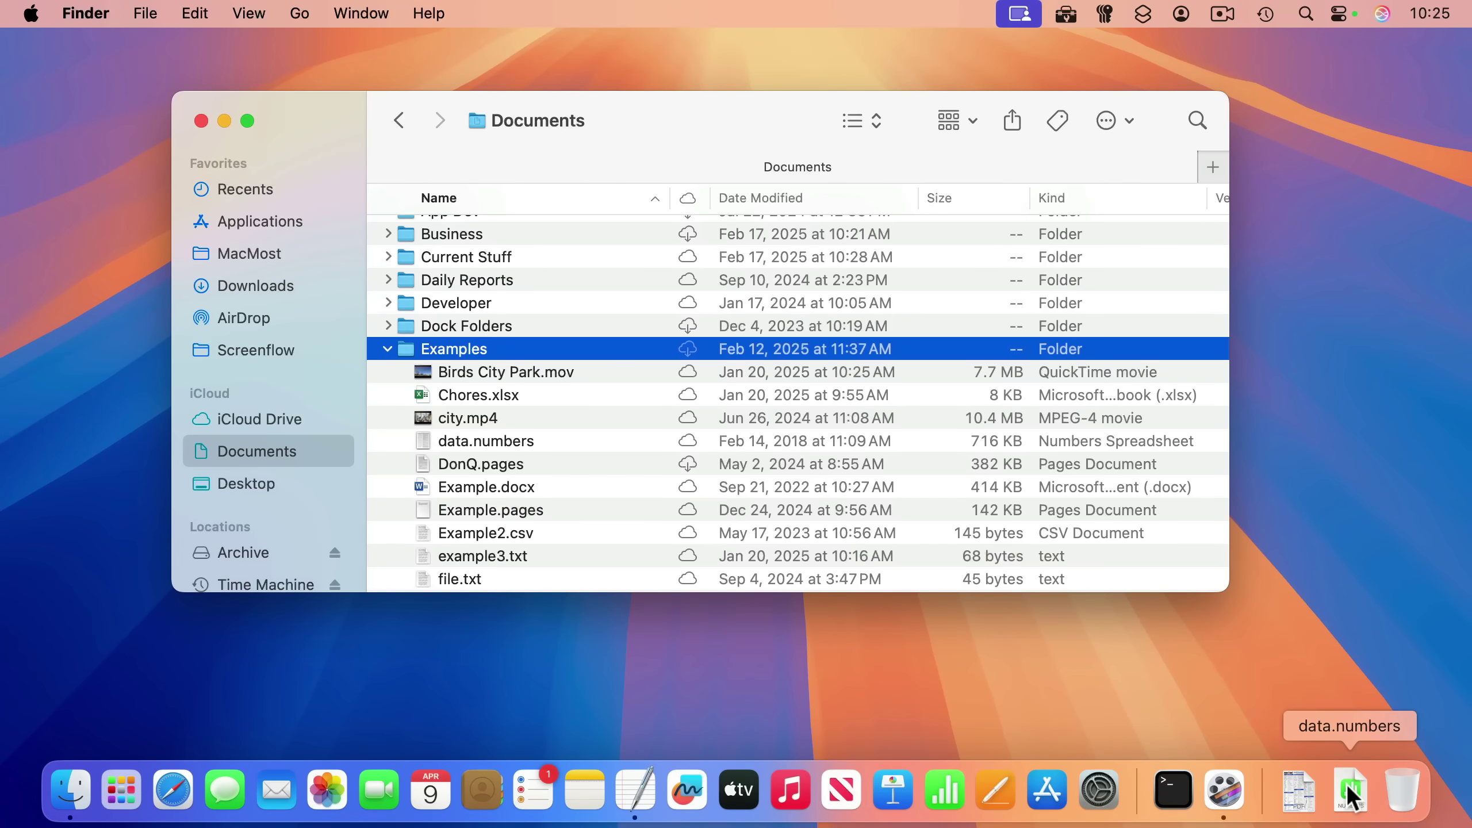
{"action": "mouse_move", "coordinate": [1351, 800]}
{"action": "left_mouse_down"}
{"action": "mouse_move", "coordinate": [469, 282]}
{"action": "mouse_move", "coordinate": [1278, 704]}
{"action": "mouse_move", "coordinate": [1356, 803]}
{"action": "left_mouse_up"}
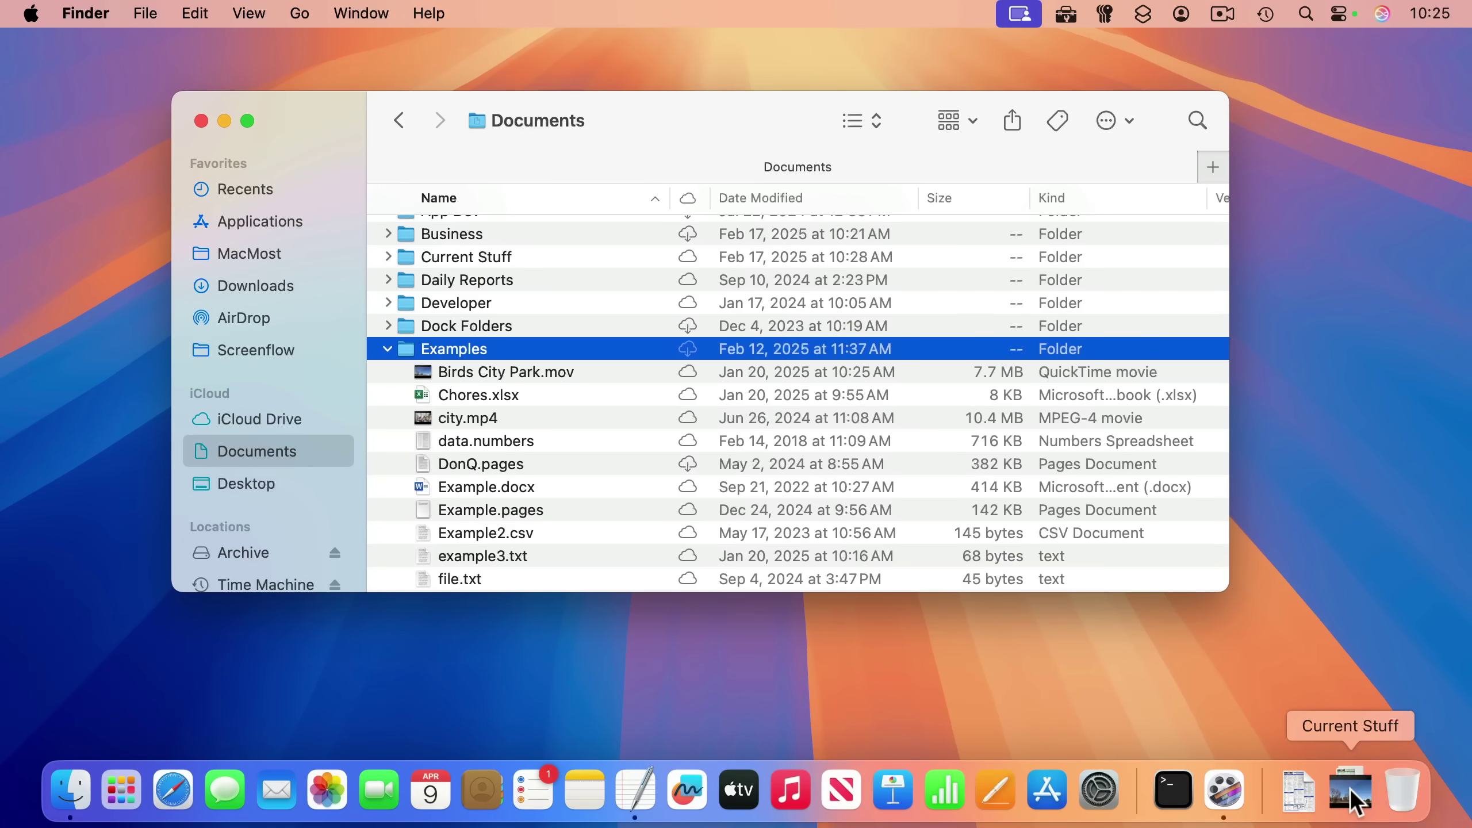
Browse the Current Stuff stack's file grid, then bring up its sorting and display options
{"action": "left_click", "coordinate": [1354, 804]}
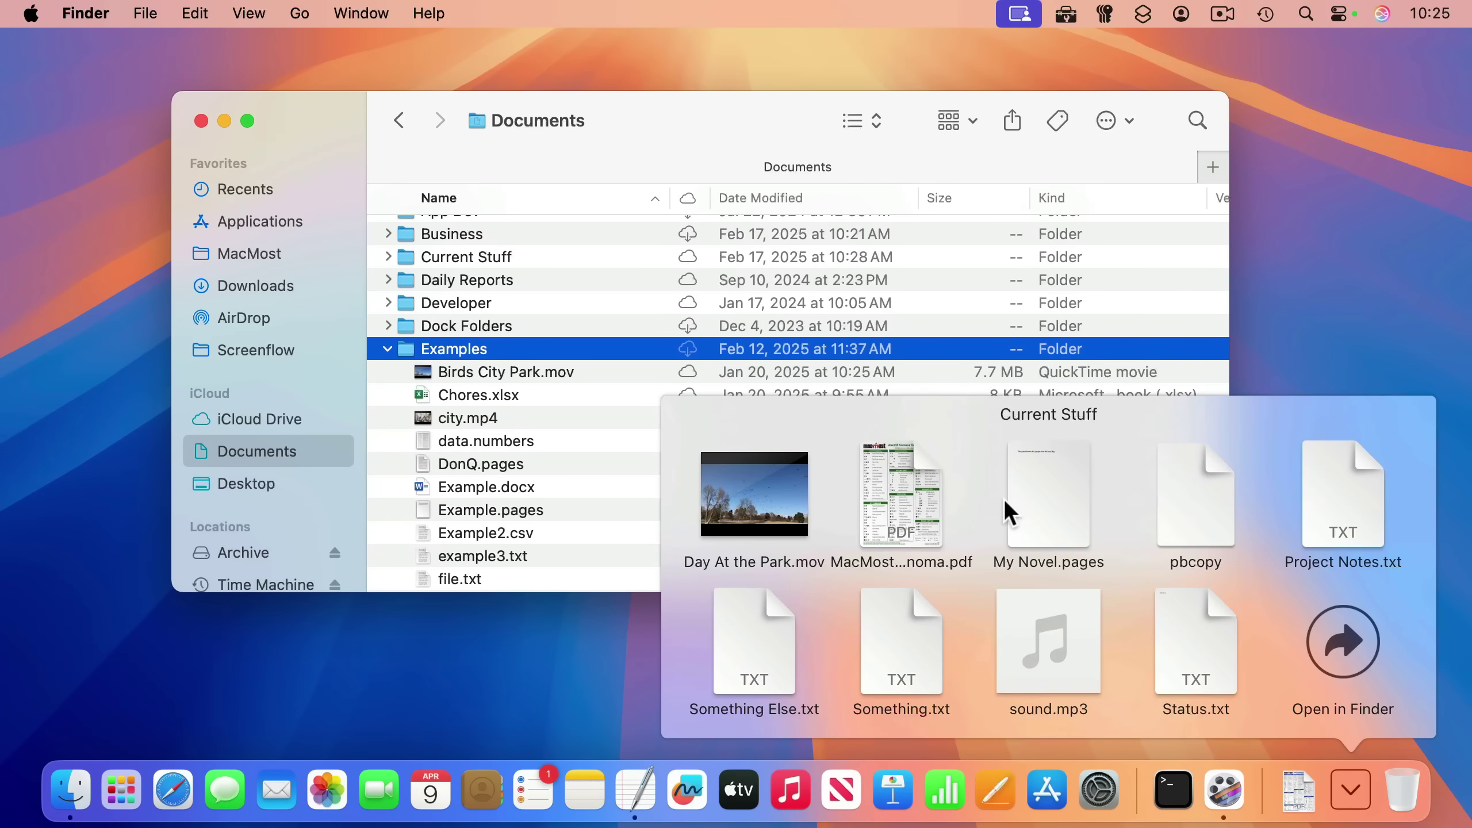
{"action": "left_click", "coordinate": [1350, 792]}
{"action": "left_click", "coordinate": [1351, 793], "text": "ctrl"}
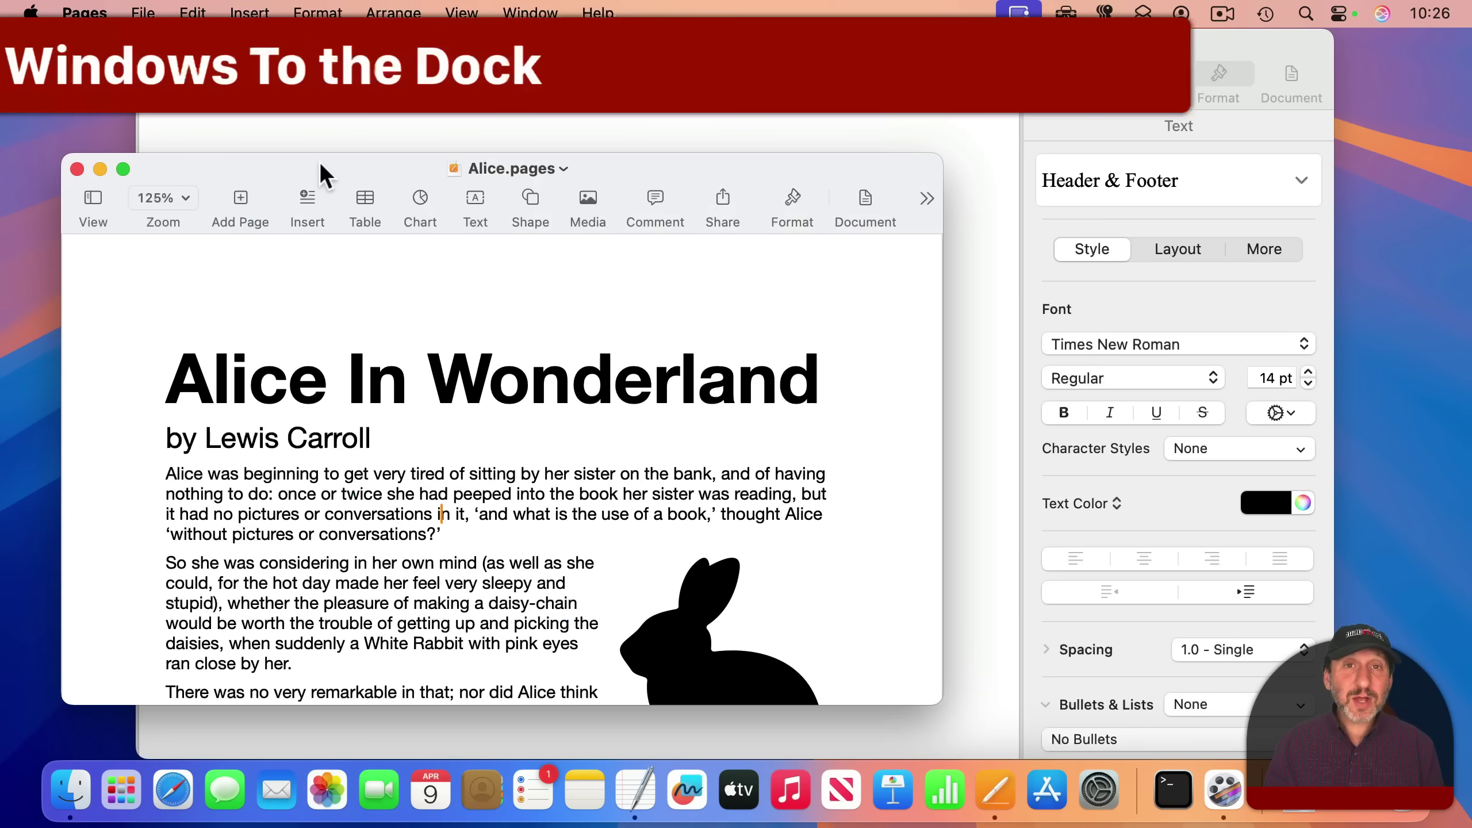
Minimize the Alice.pages window, restore it from the Dock, and minimize it again
{"action": "left_click", "coordinate": [101, 168]}
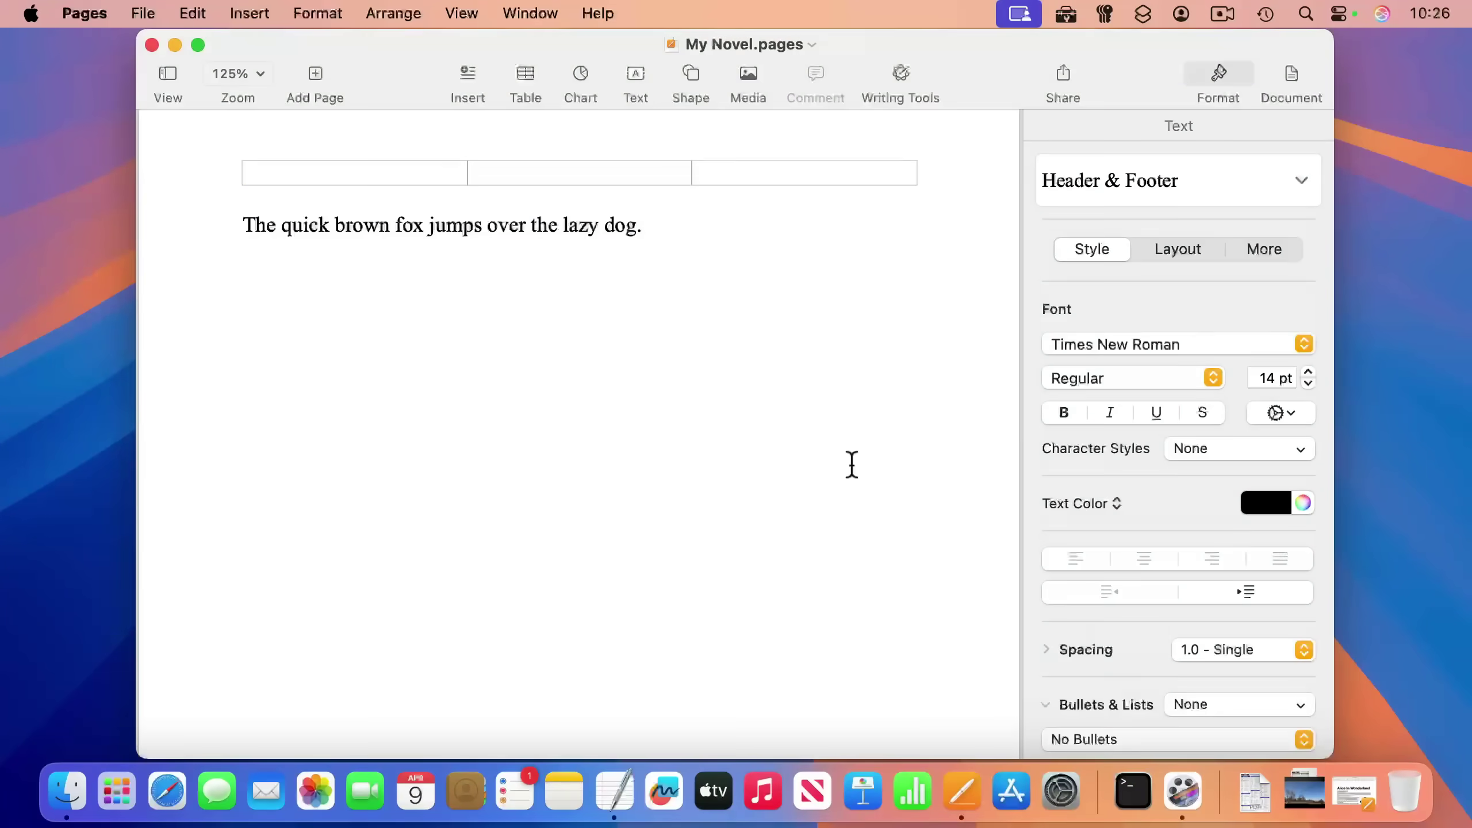
{"action": "left_click", "coordinate": [1354, 791]}
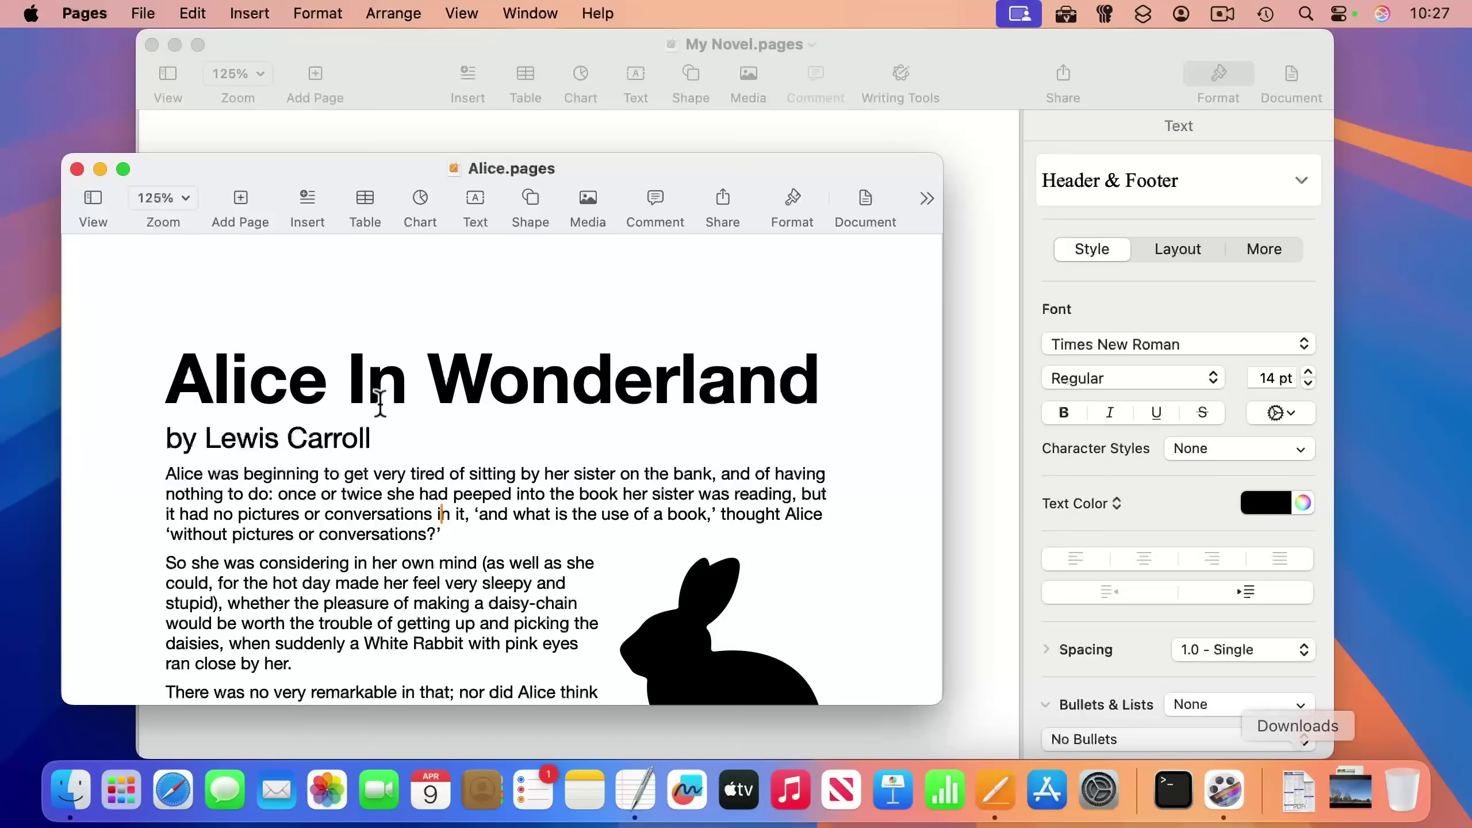
{"action": "left_click", "coordinate": [100, 168]}
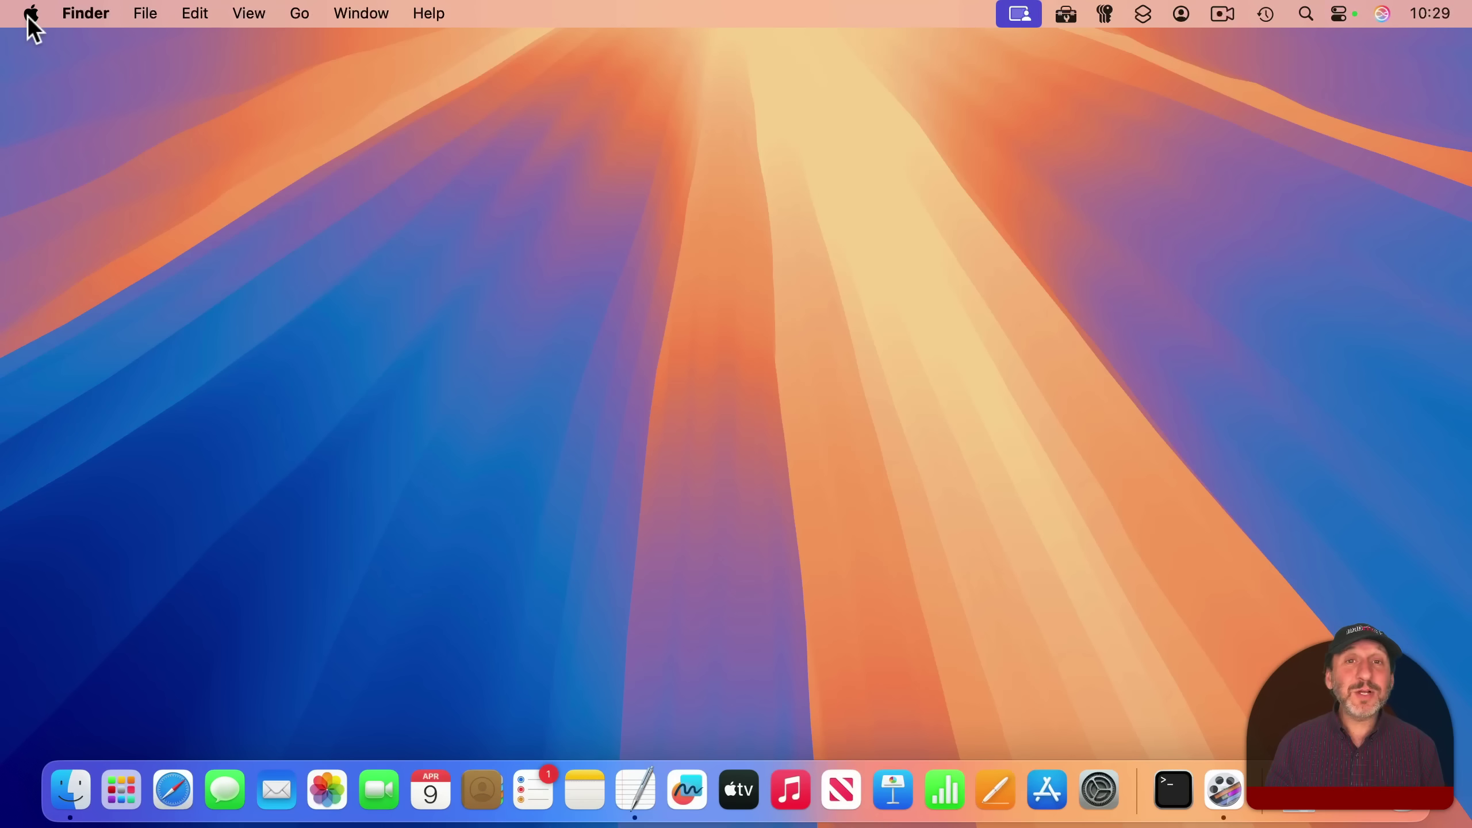
Open System Settings' Desktop & Dock page and make the Dock slightly larger
{"action": "left_click", "coordinate": [28, 22]}
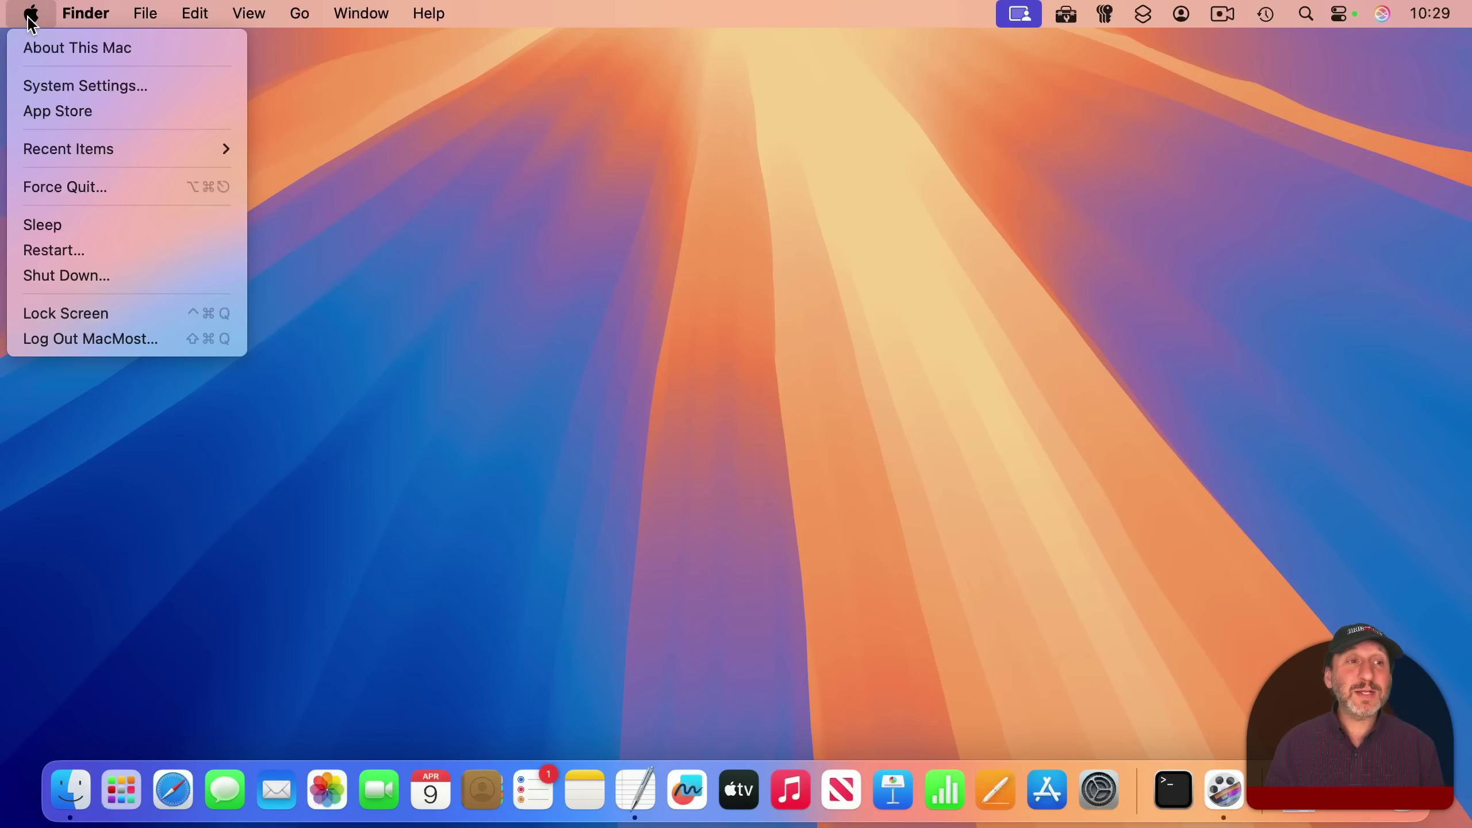
{"action": "left_click", "coordinate": [49, 82]}
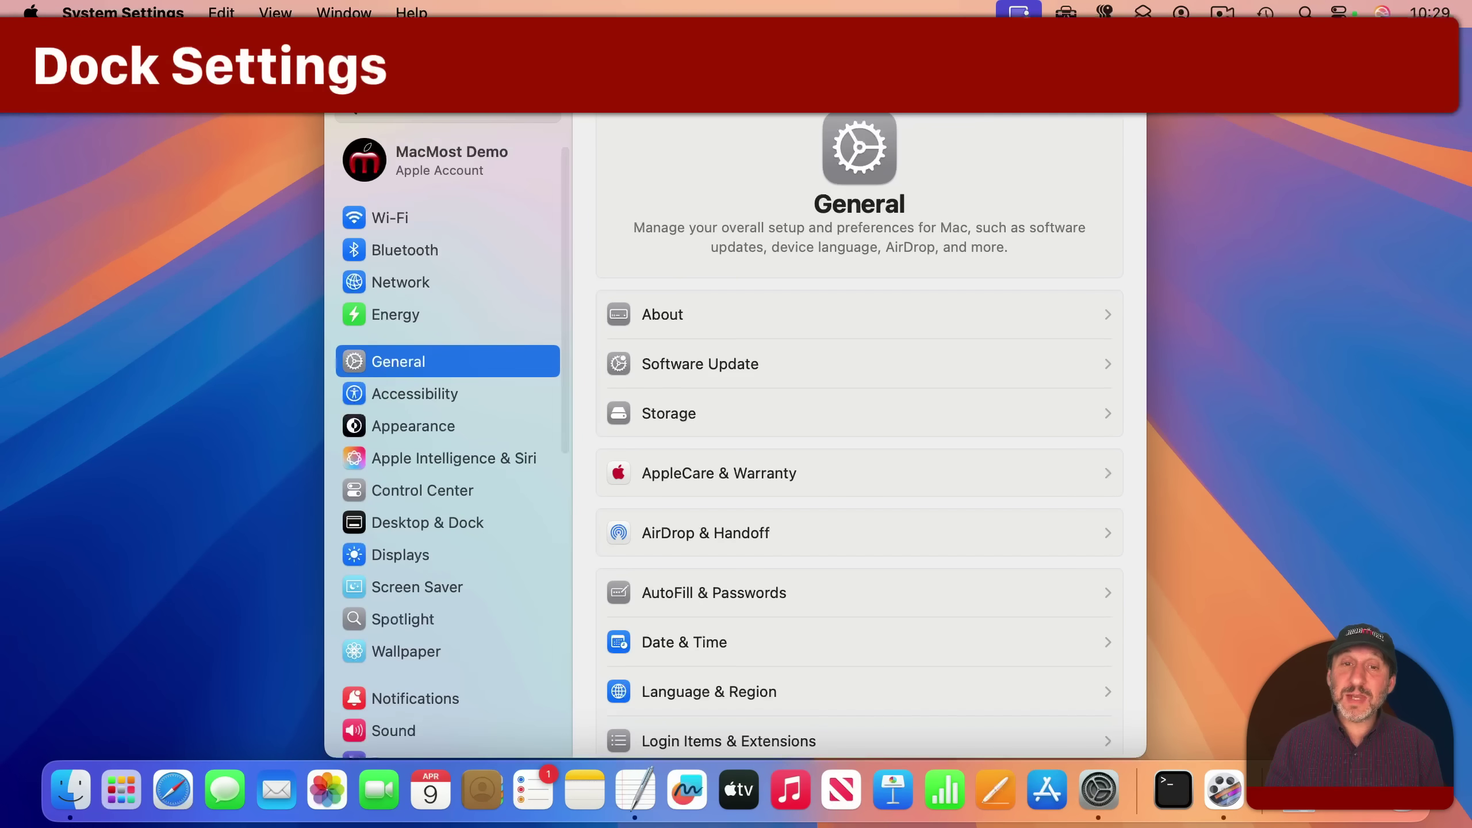
{"action": "left_click", "coordinate": [429, 522]}
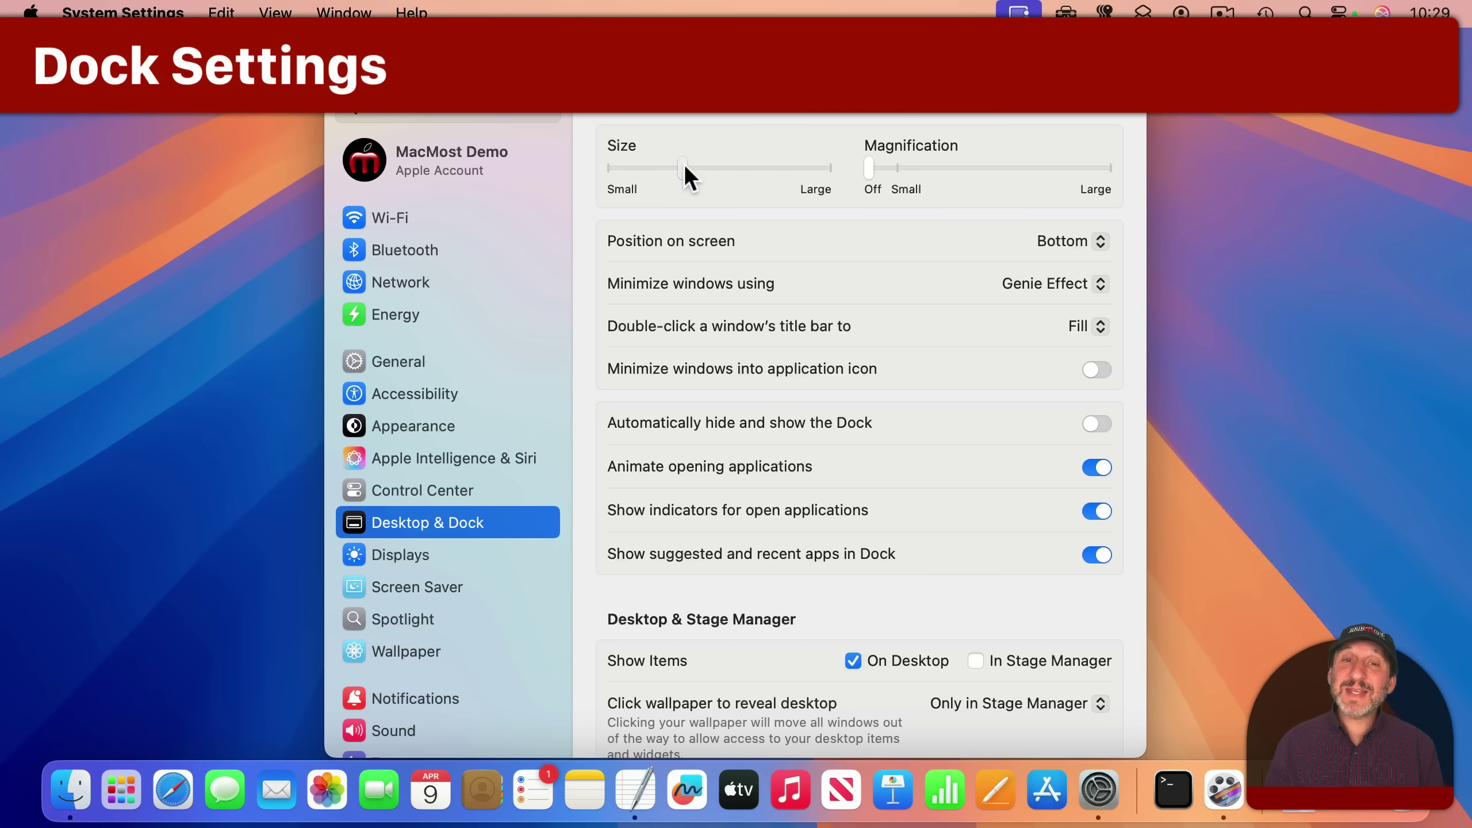
{"action": "left_click_drag", "start_coordinate": [684, 166], "coordinate": [716, 169]}
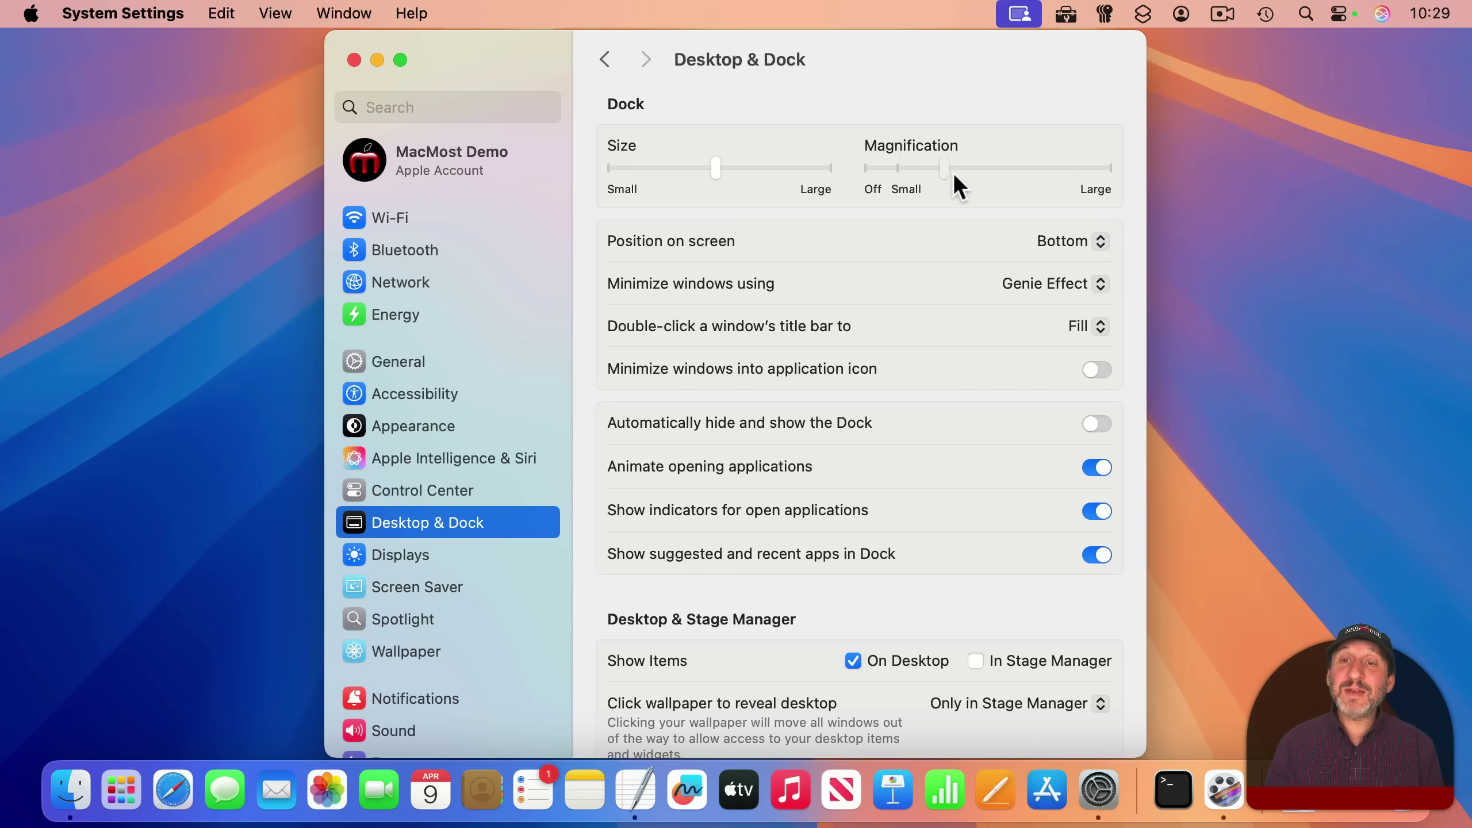
Try magnification then switch it Off; move the Dock to Right, then back to Bottom
{"action": "left_click", "coordinate": [1025, 168]}
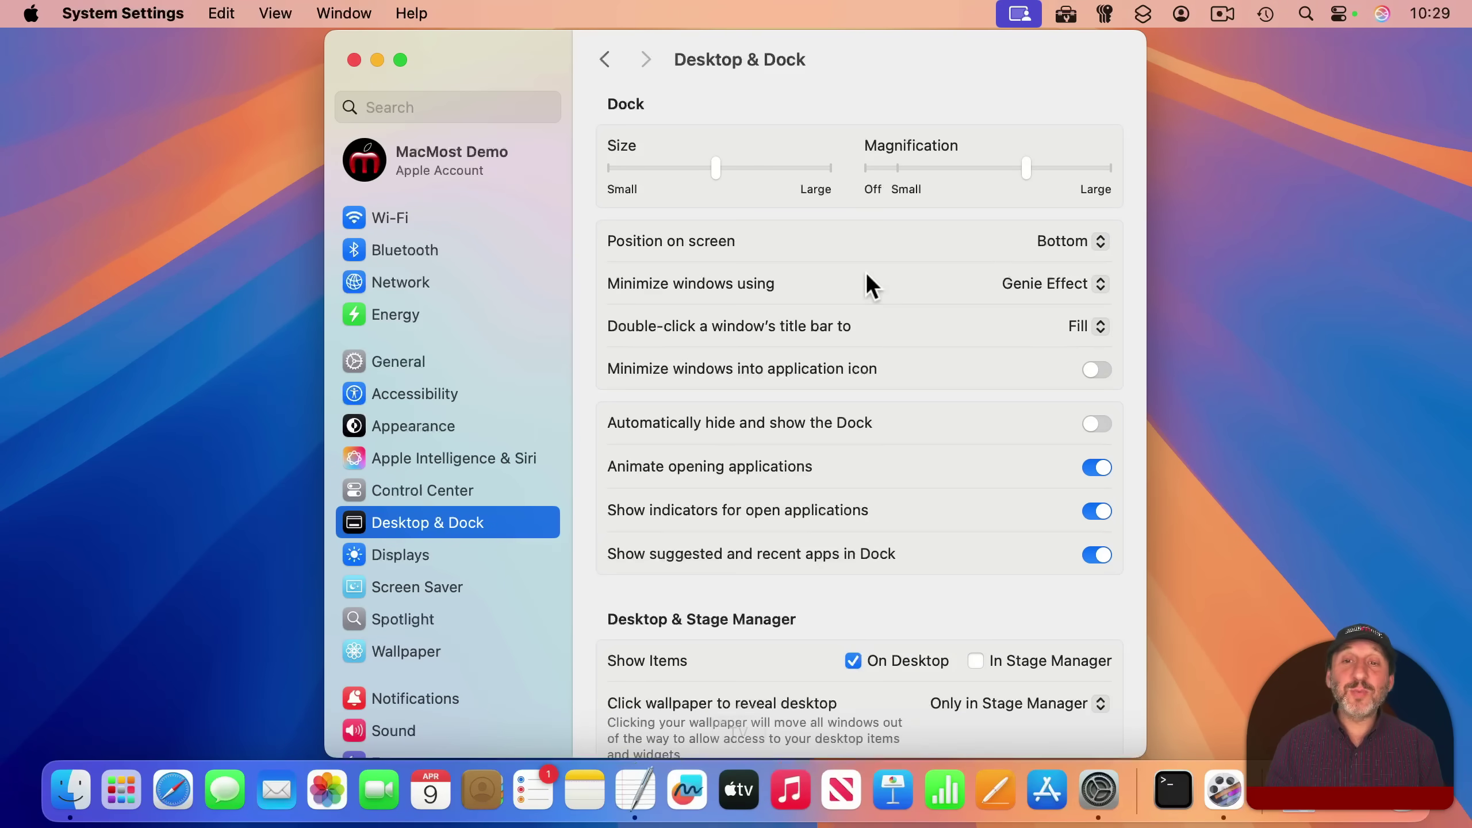
{"action": "left_click_drag", "start_coordinate": [1024, 177], "coordinate": [667, 243]}
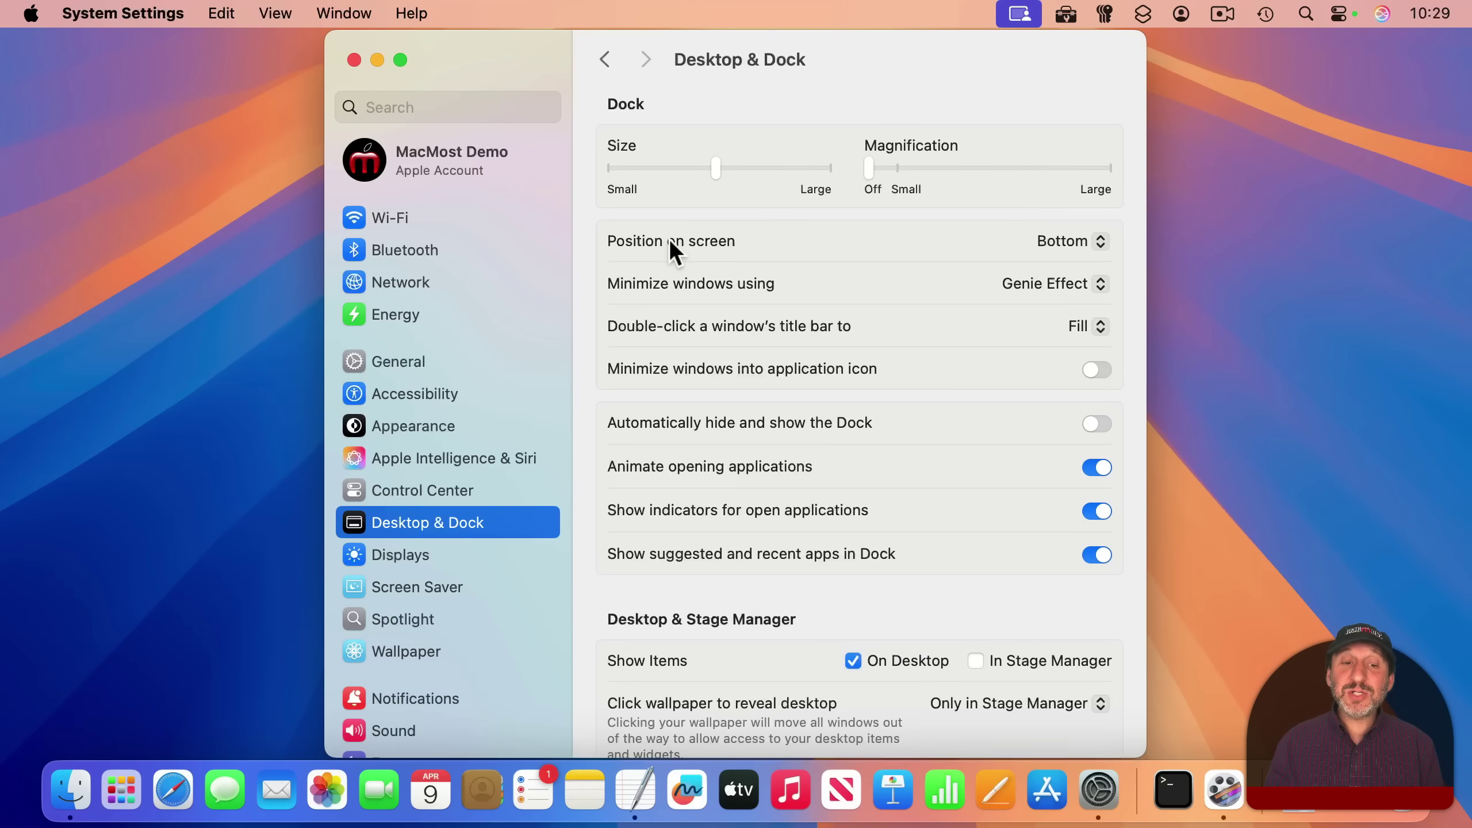
{"action": "left_click", "coordinate": [1048, 243]}
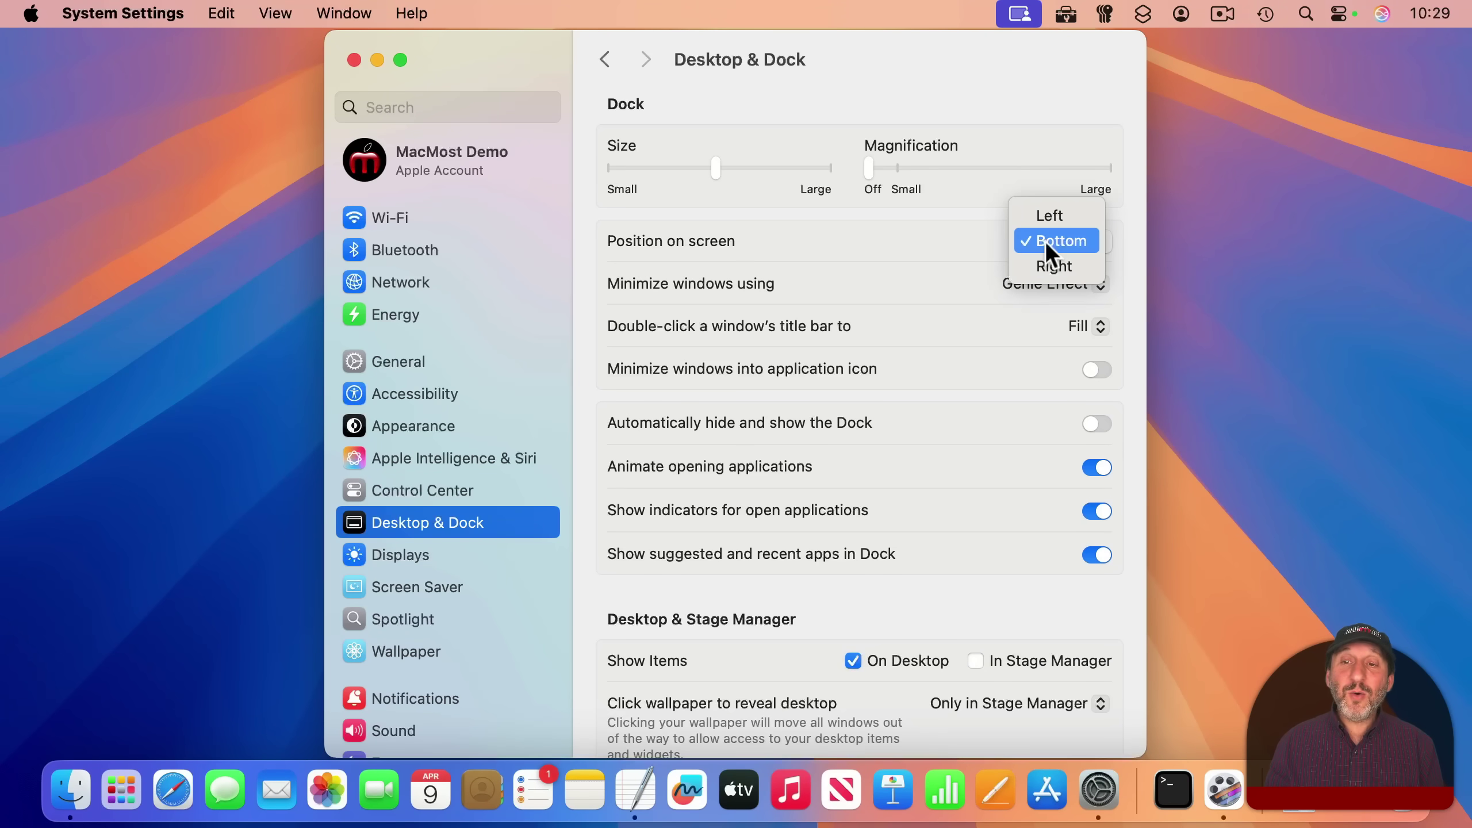
{"action": "left_click", "coordinate": [1052, 265]}
{"action": "left_click", "coordinate": [1065, 234]}
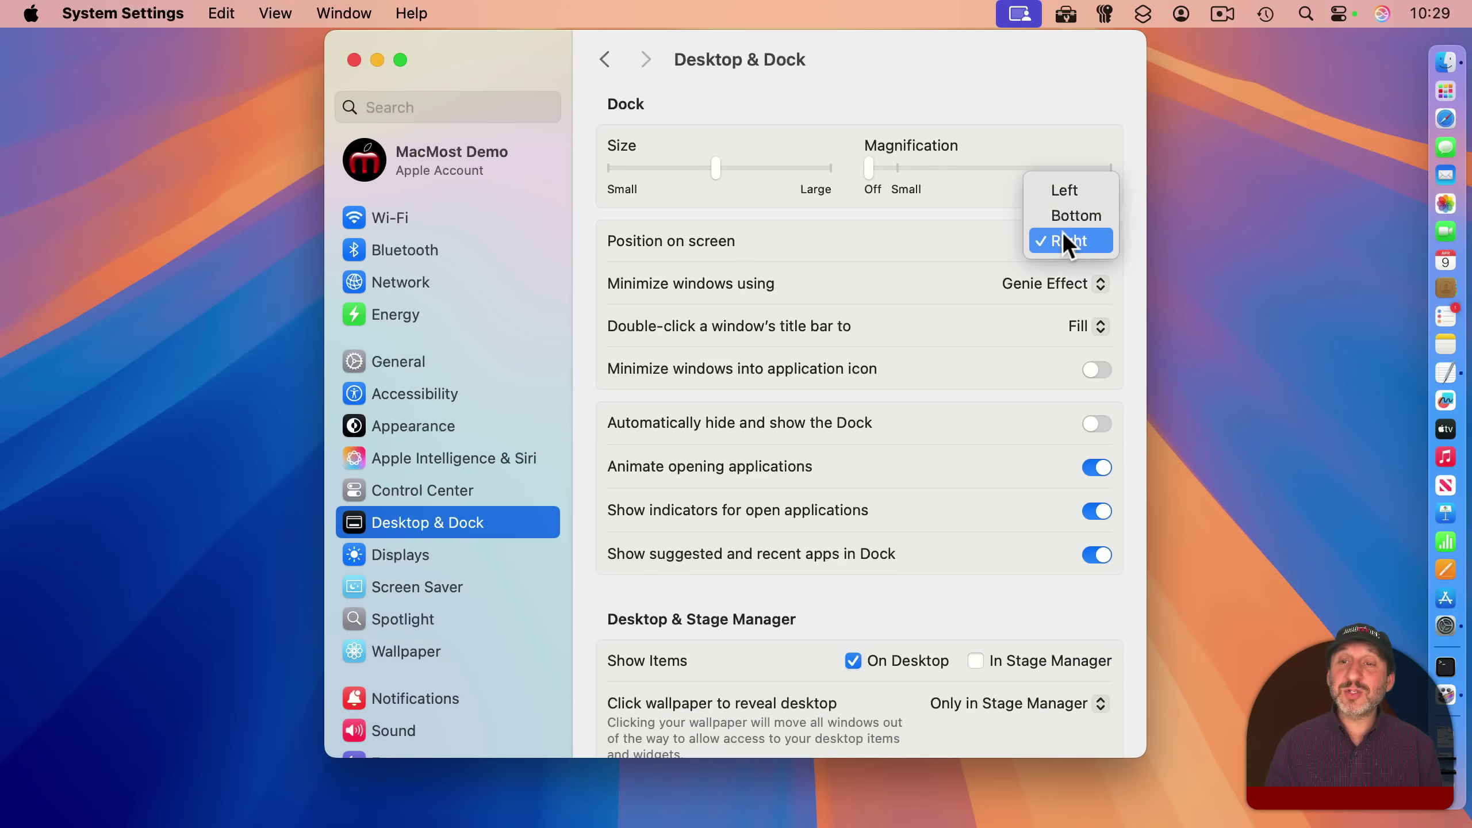
{"action": "left_click", "coordinate": [1066, 211]}
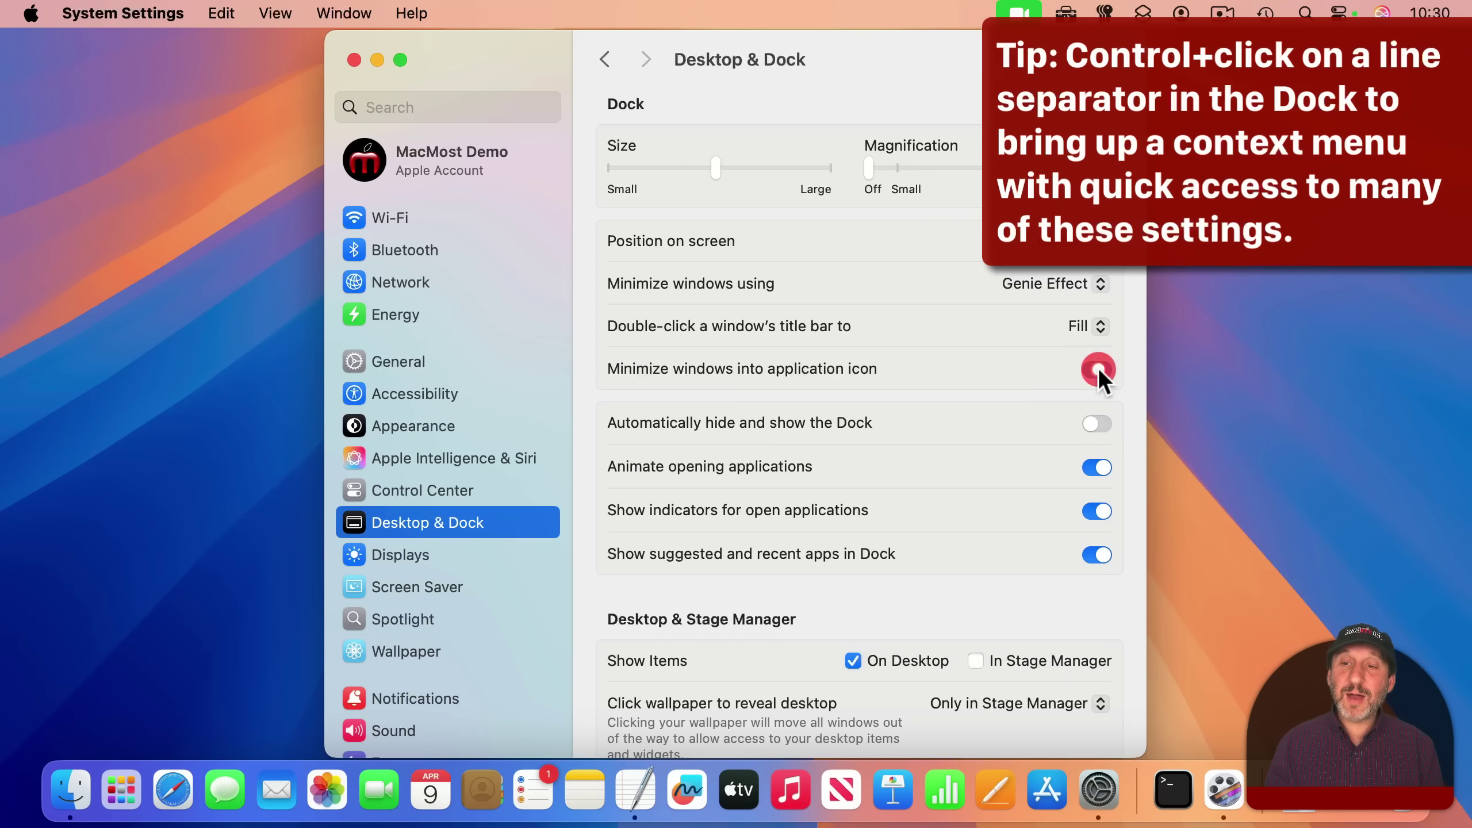
Toggle automatic Dock hiding on then off, and turn off suggested and recent apps in Dock
{"action": "left_click", "coordinate": [378, 59]}
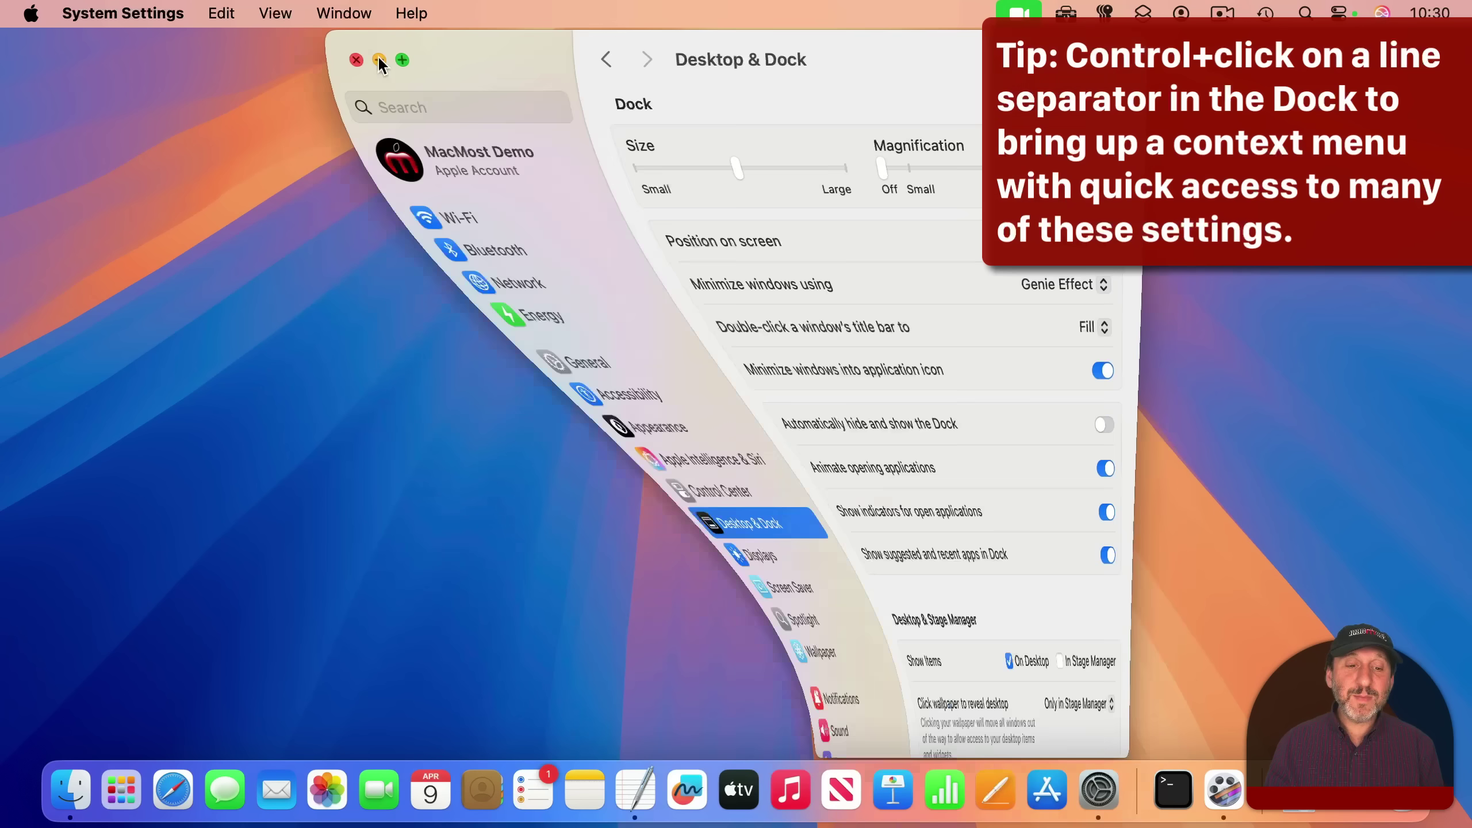
{"action": "left_click", "coordinate": [1108, 796]}
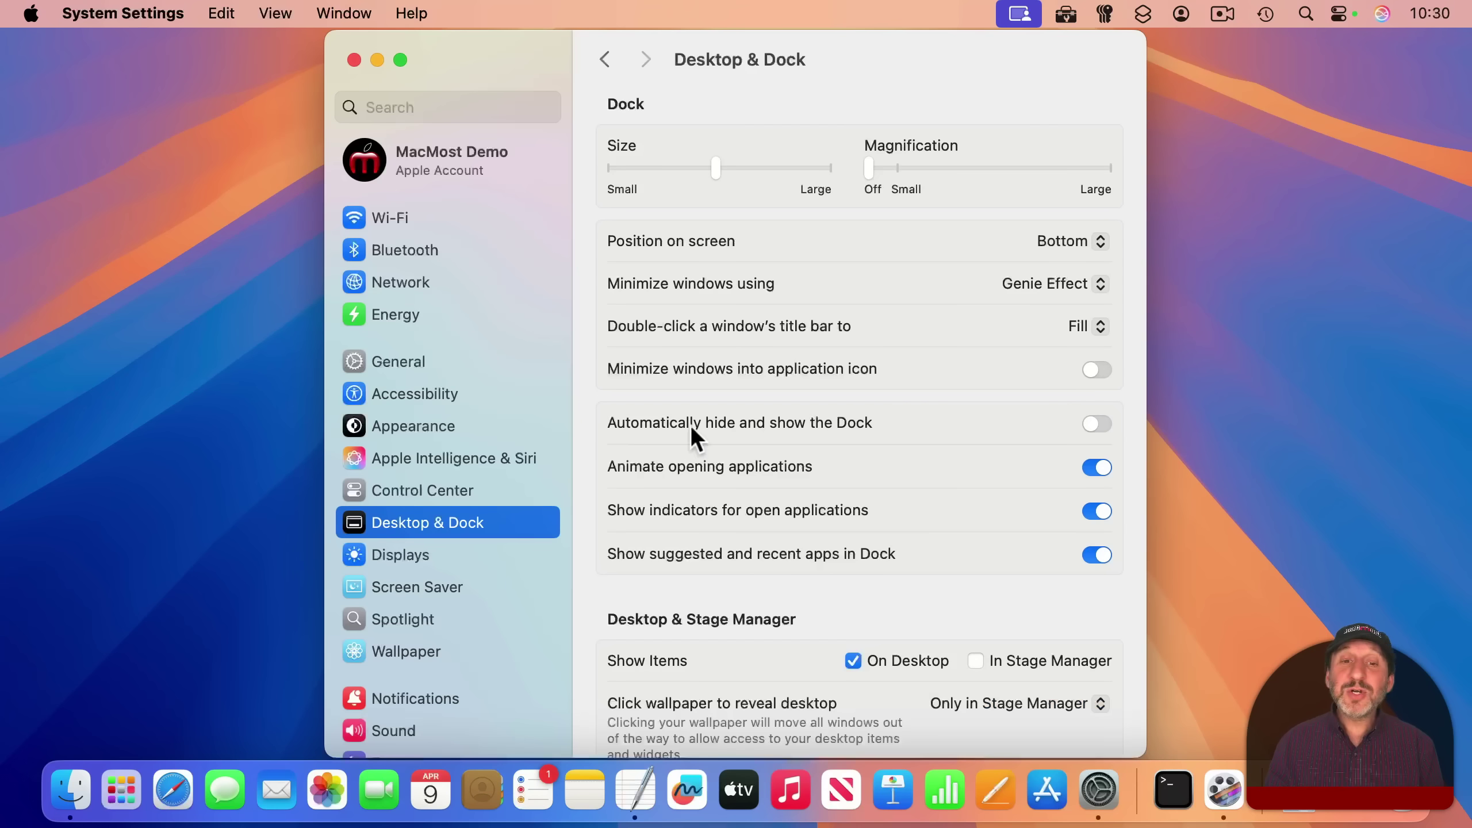
{"action": "left_click", "coordinate": [1093, 422]}
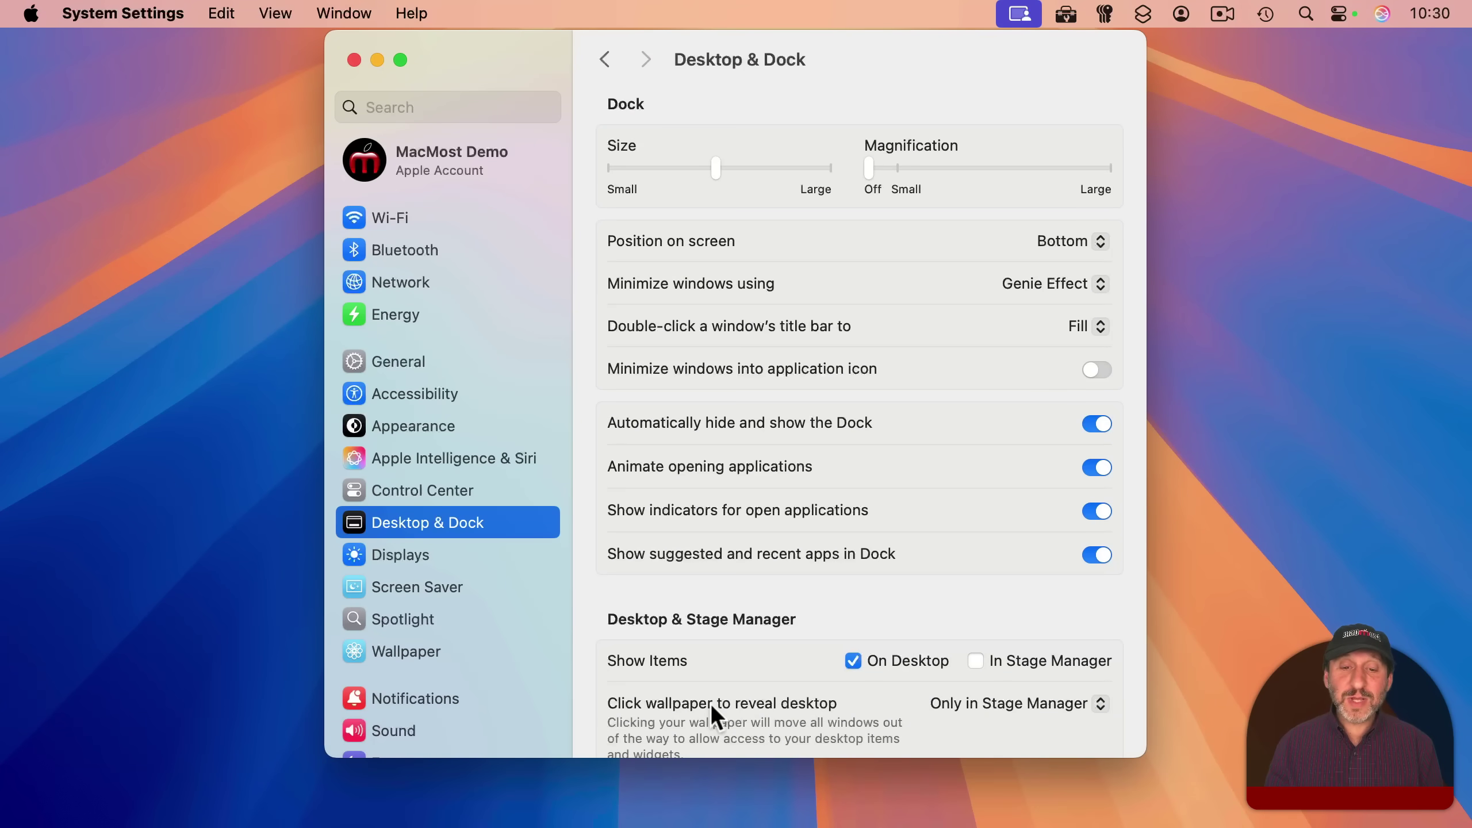
{"action": "mouse_move", "coordinate": [677, 826]}
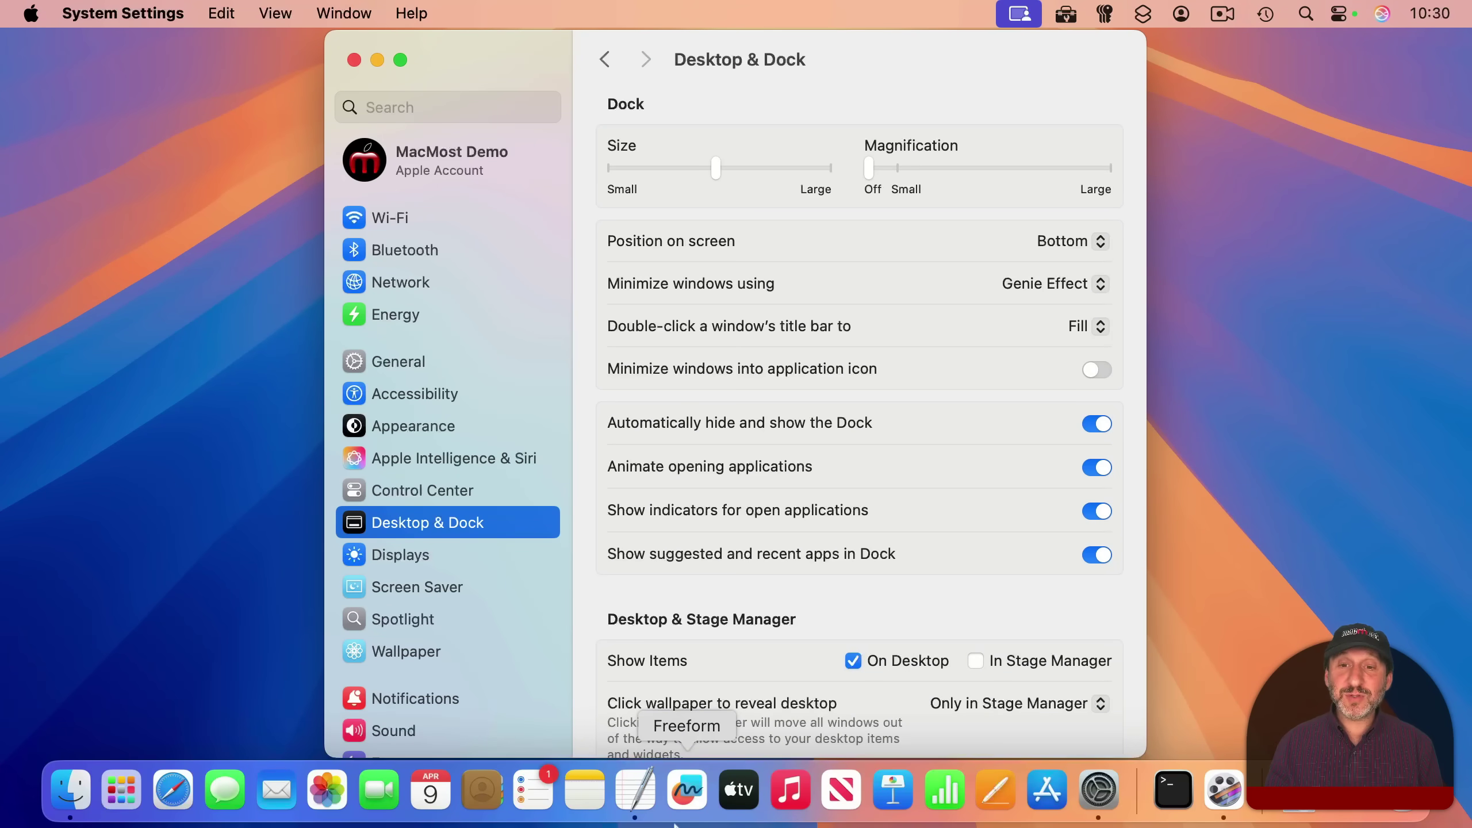
{"action": "key", "text": "alt+super+d"}
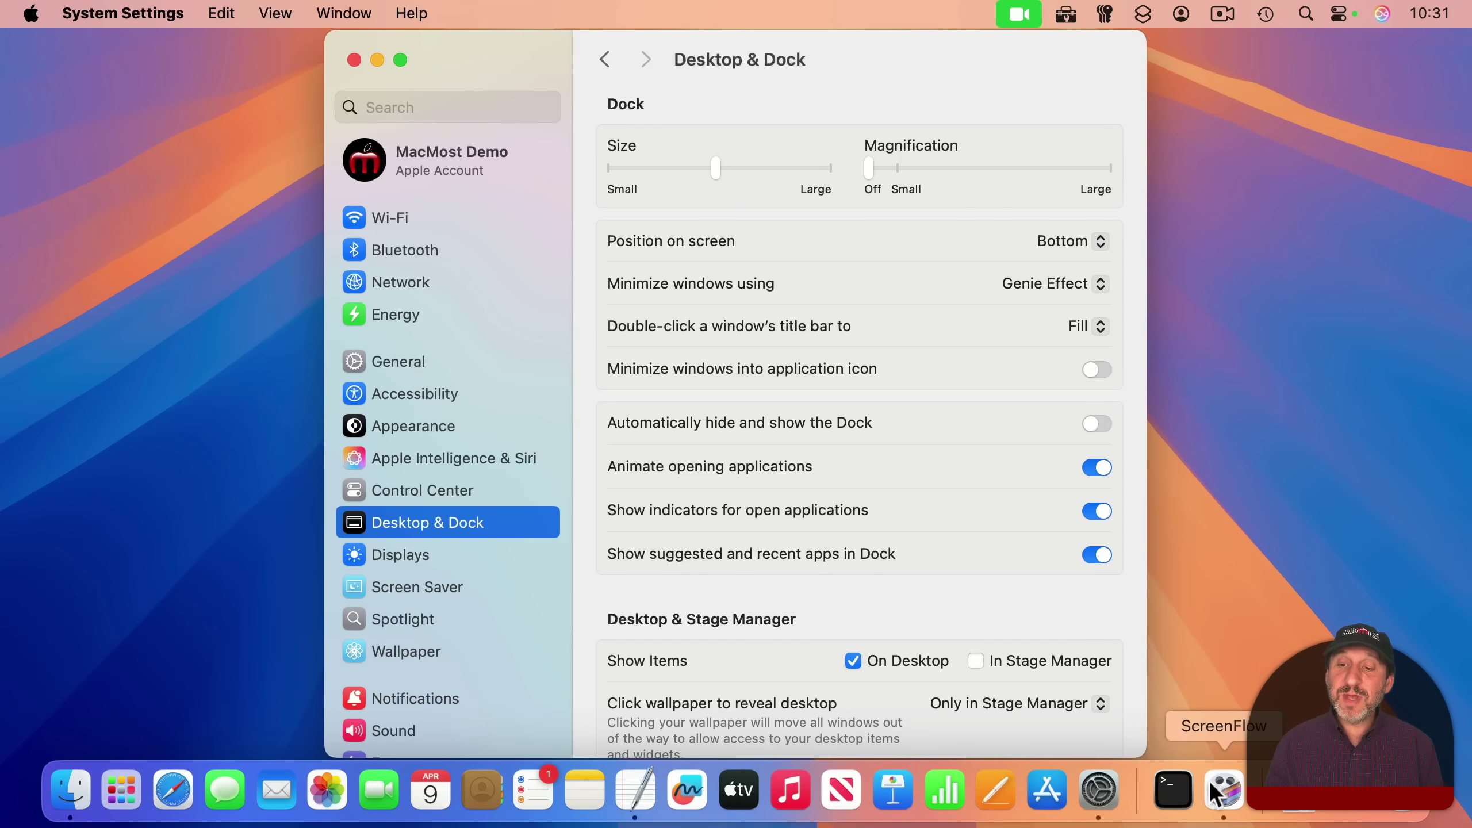
{"action": "left_click", "coordinate": [1097, 555]}
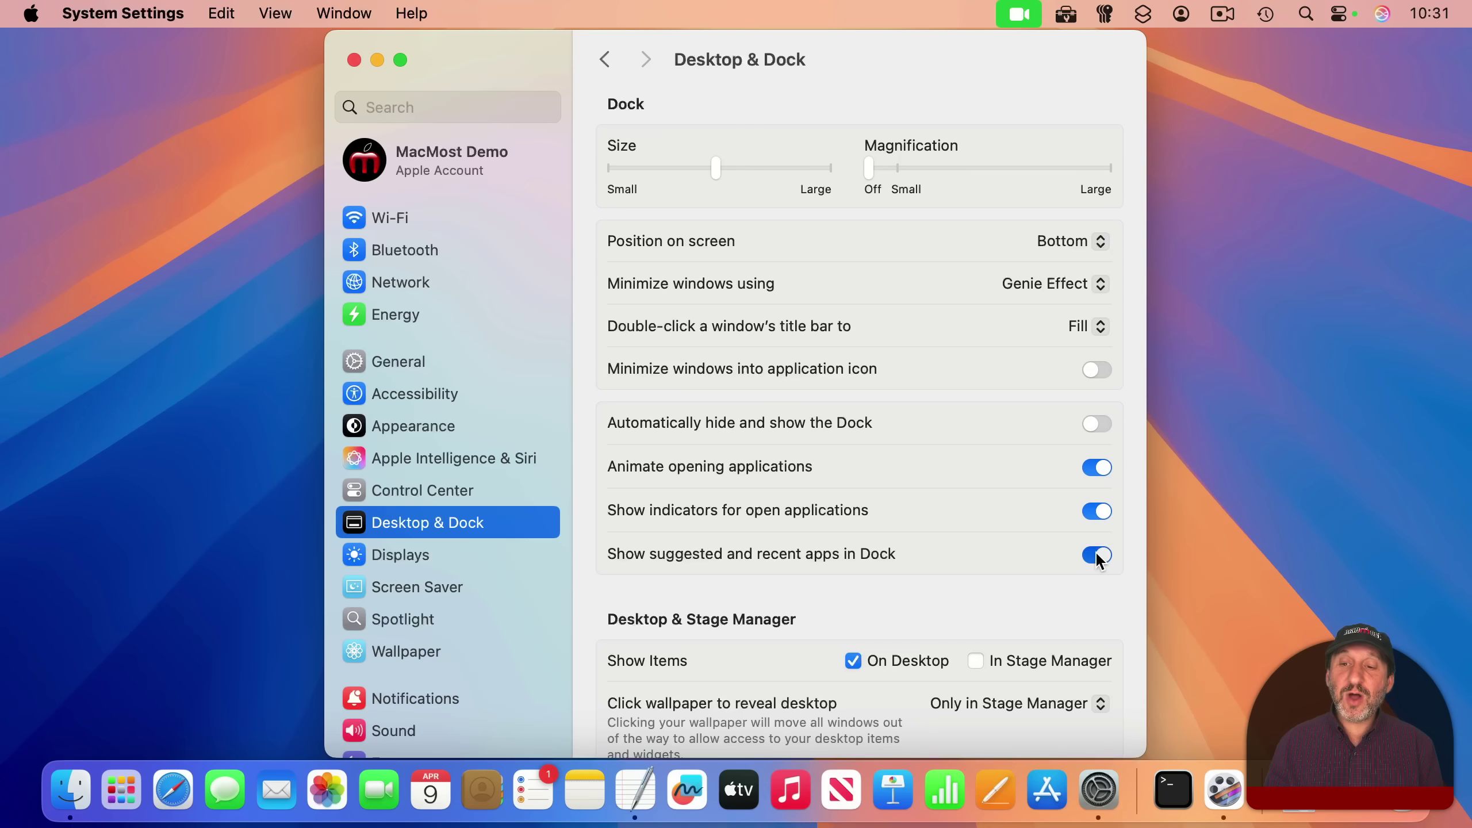